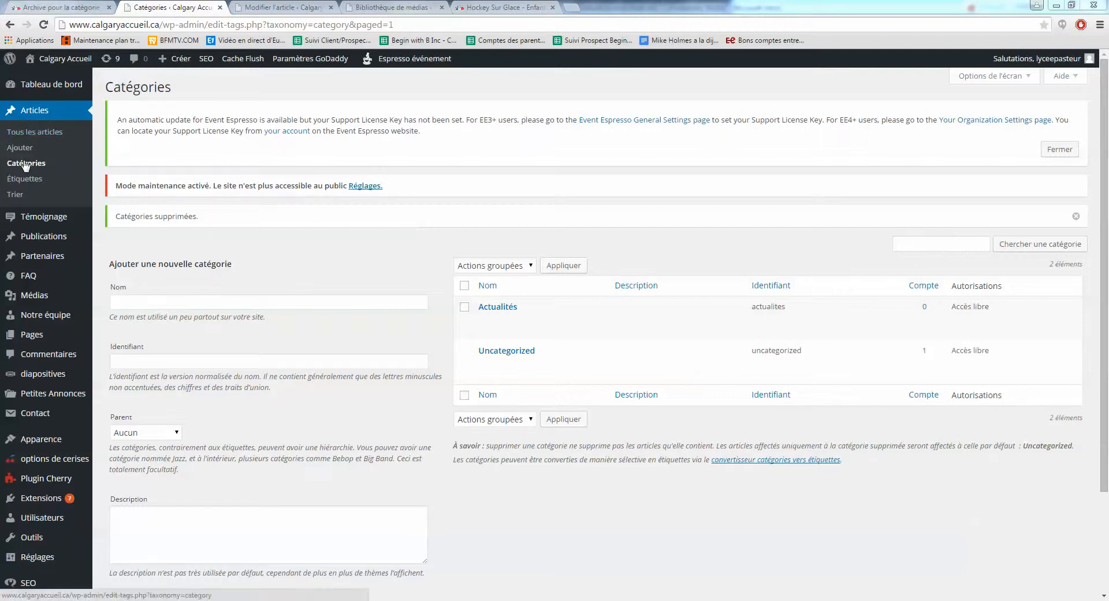
Open the Uncategorized category for editing and change its name to "Non catégorisée".
mouse_move(490, 310)
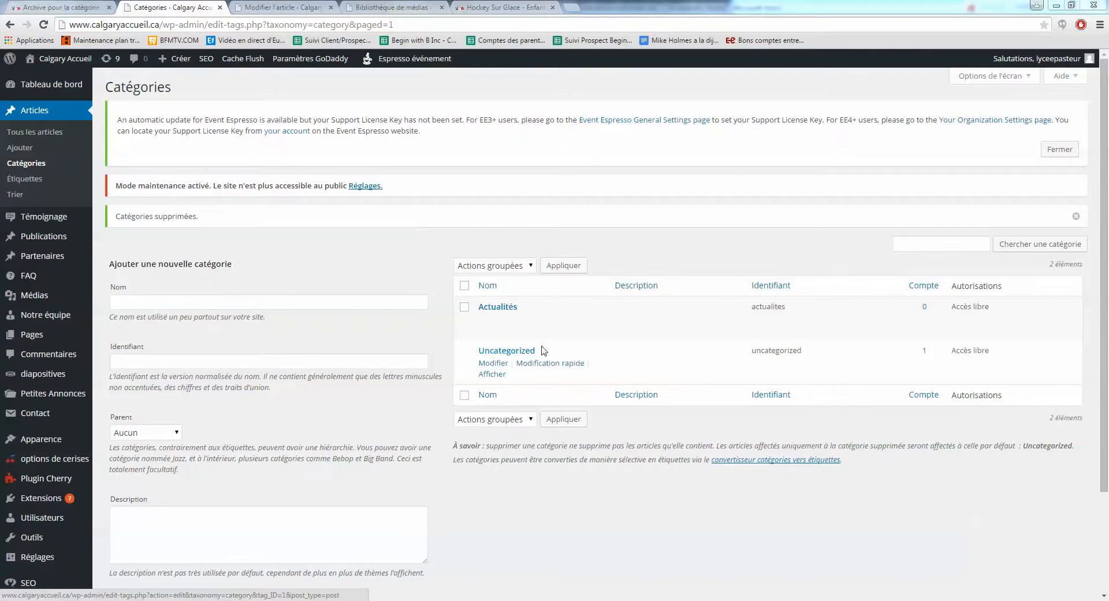
click(494, 364)
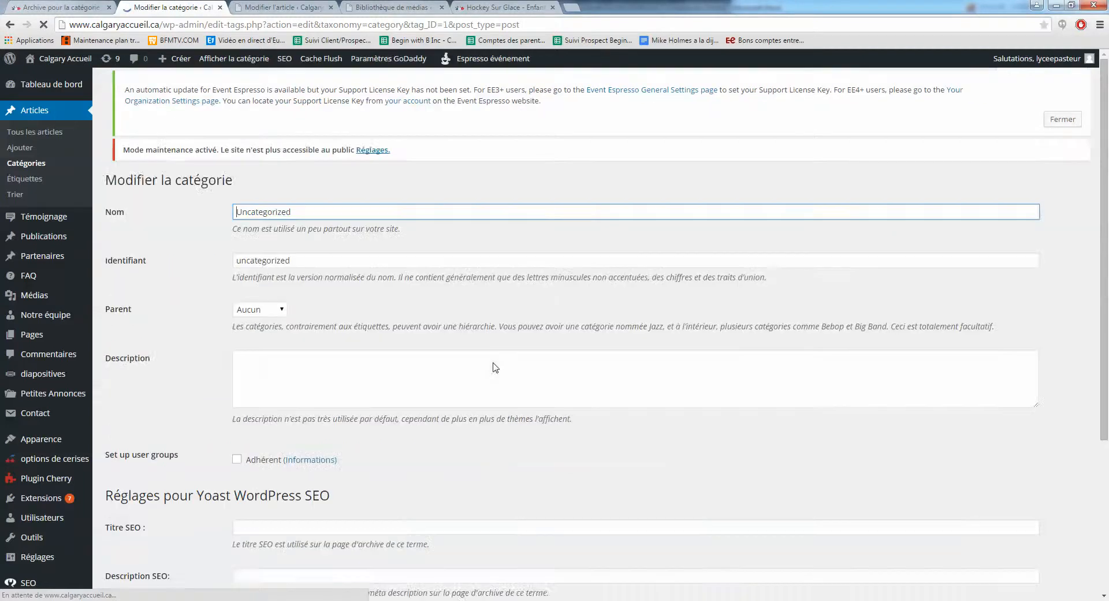
drag(301, 224, 198, 210)
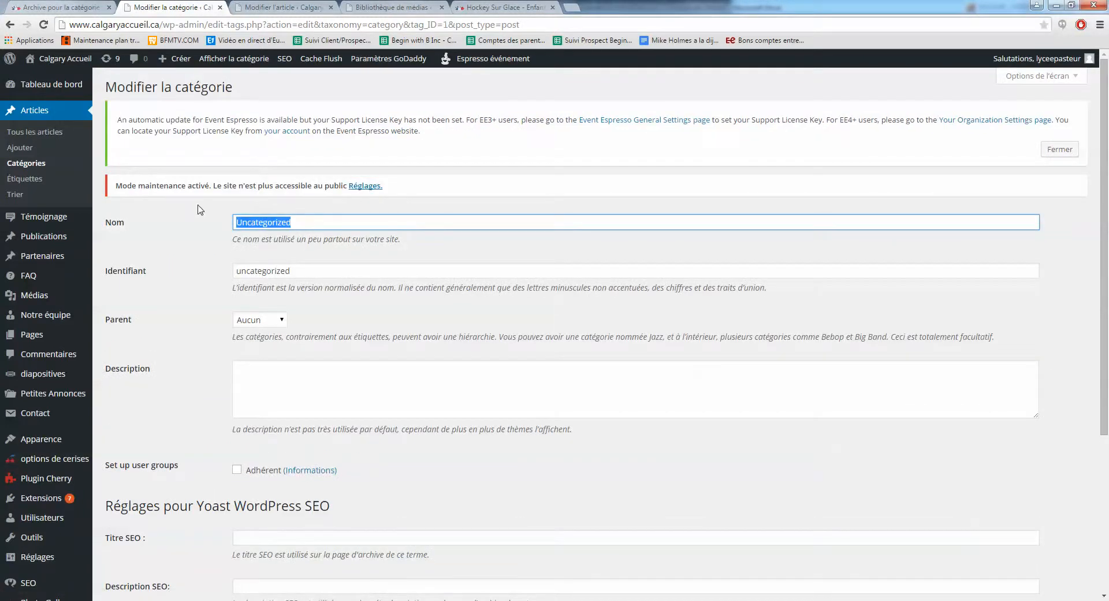
text(Non)
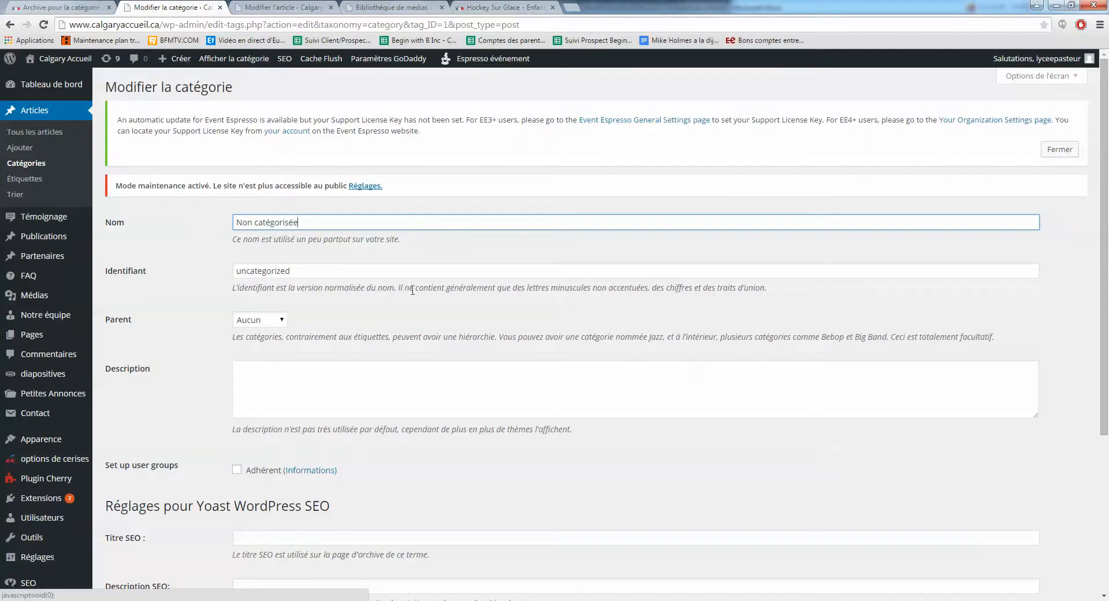
Clear the category's Identifiant (slug) and save the updated category.
drag(313, 272, 64, 275)
key(BackSpace)
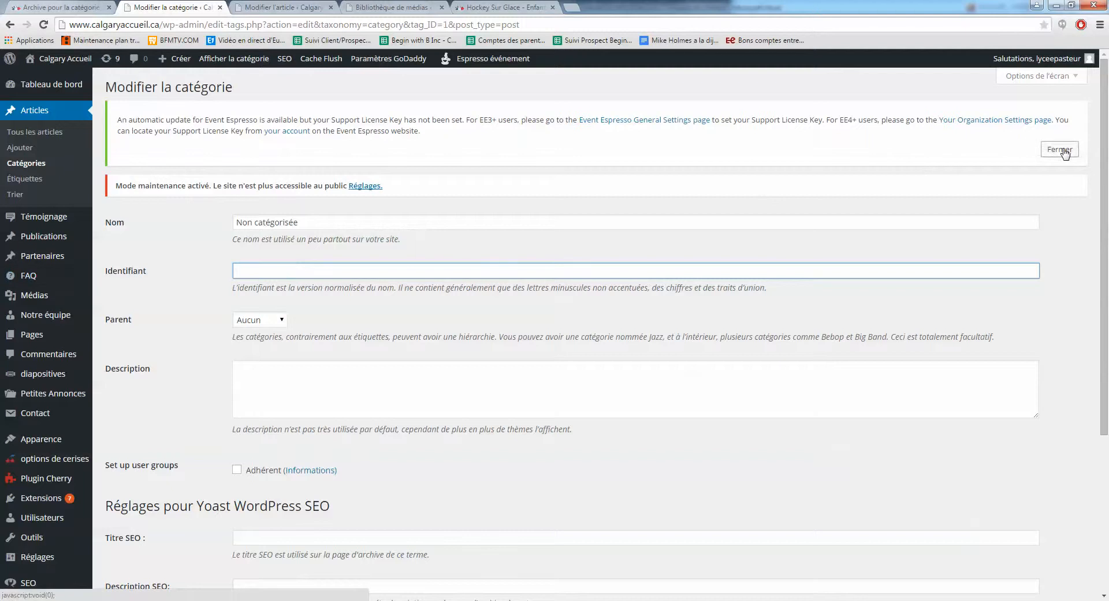
scroll(755, 367, down, 4)
click(138, 546)
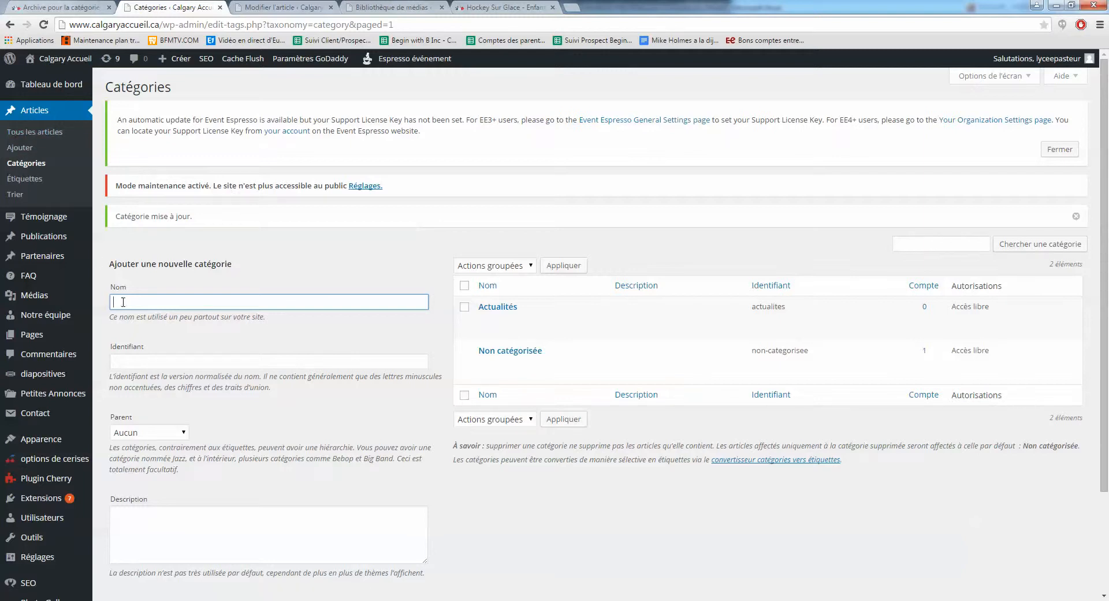
Add a new category named "Evènements Club Loisirs" with Actualités as its parent.
scroll(332, 268, down, 1)
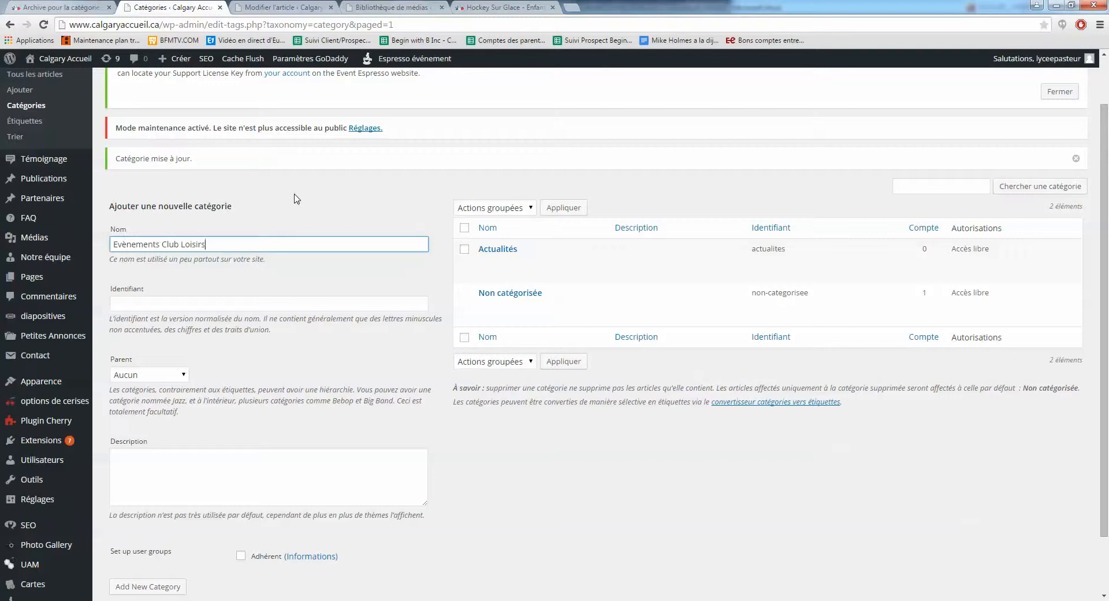
click(166, 376)
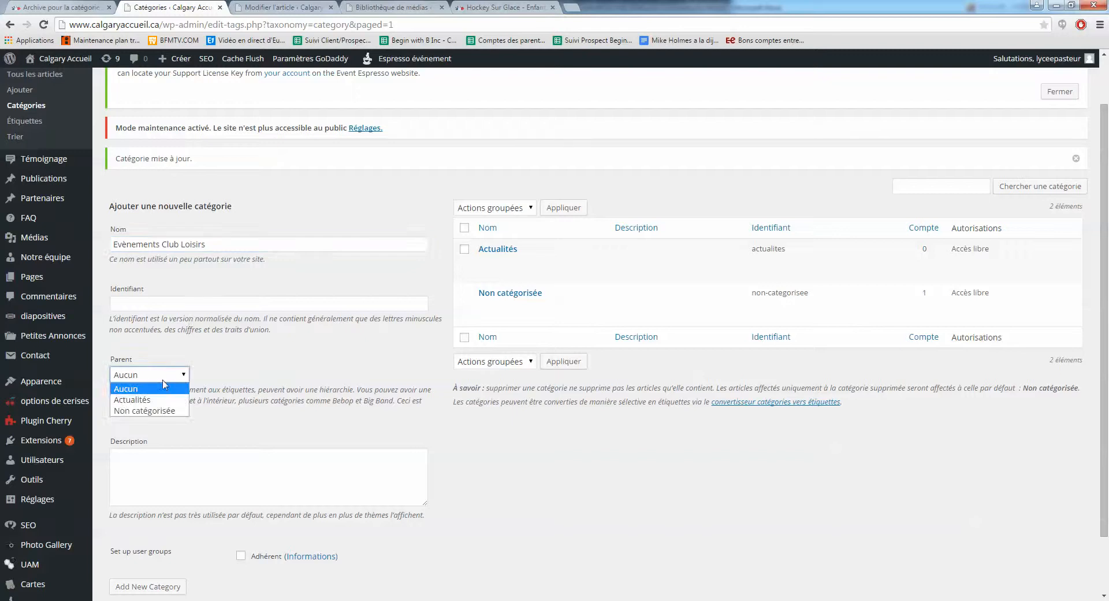
click(150, 399)
scroll(284, 399, down, 1)
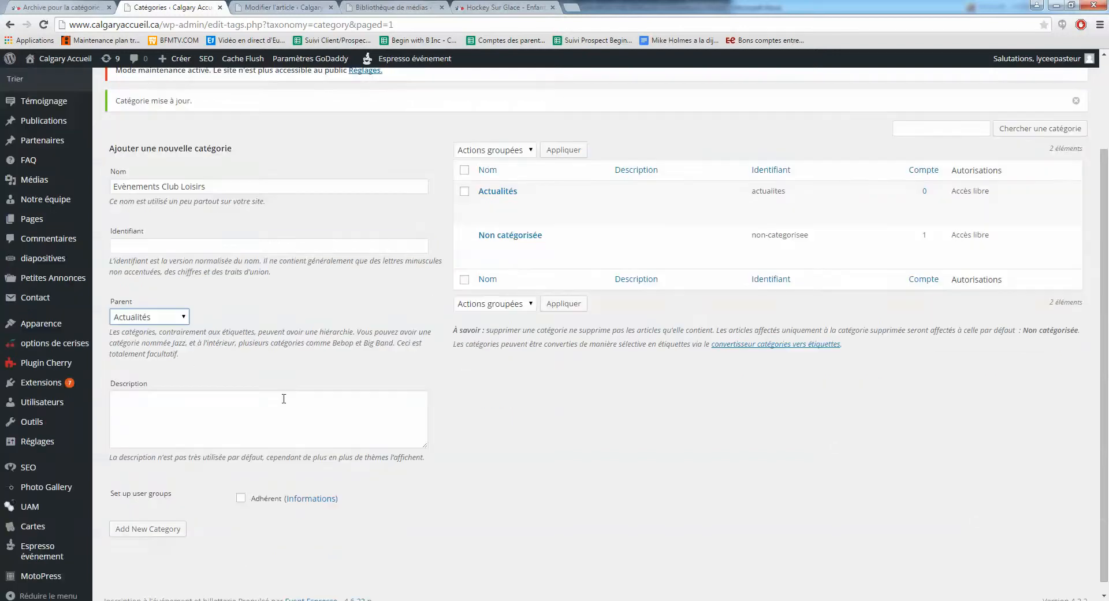
click(156, 532)
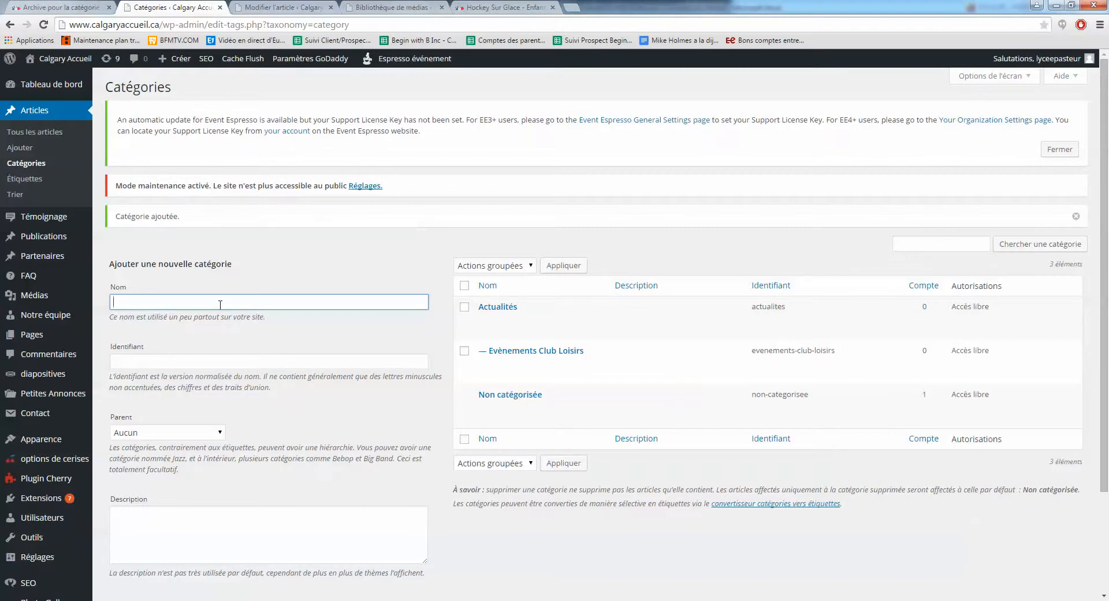
text(Evè)
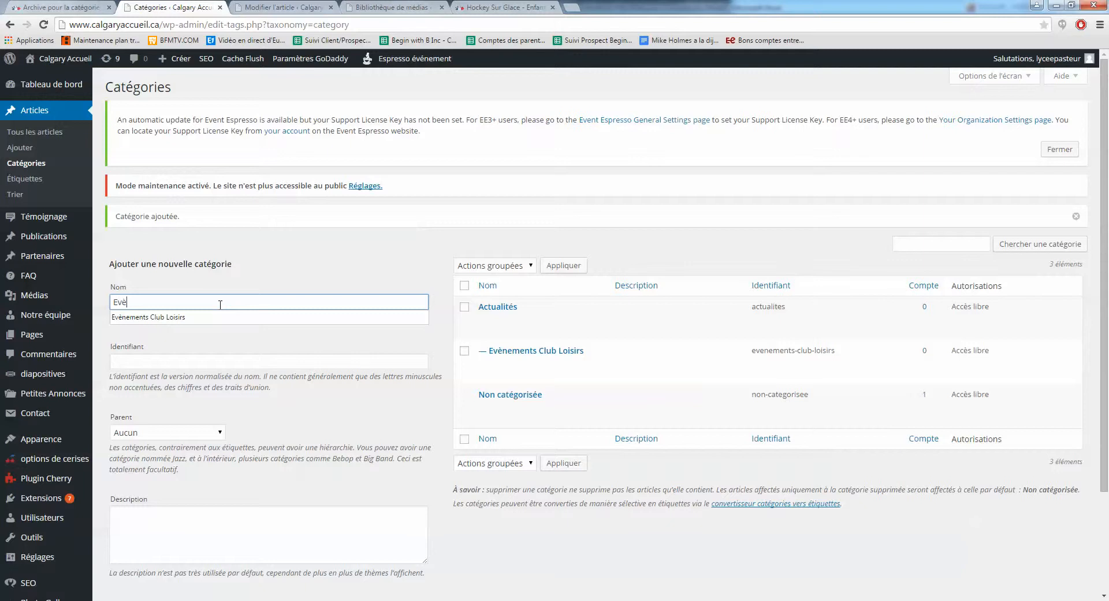
key(BackSpace)
key(BackSpace)
key(BackSpace)
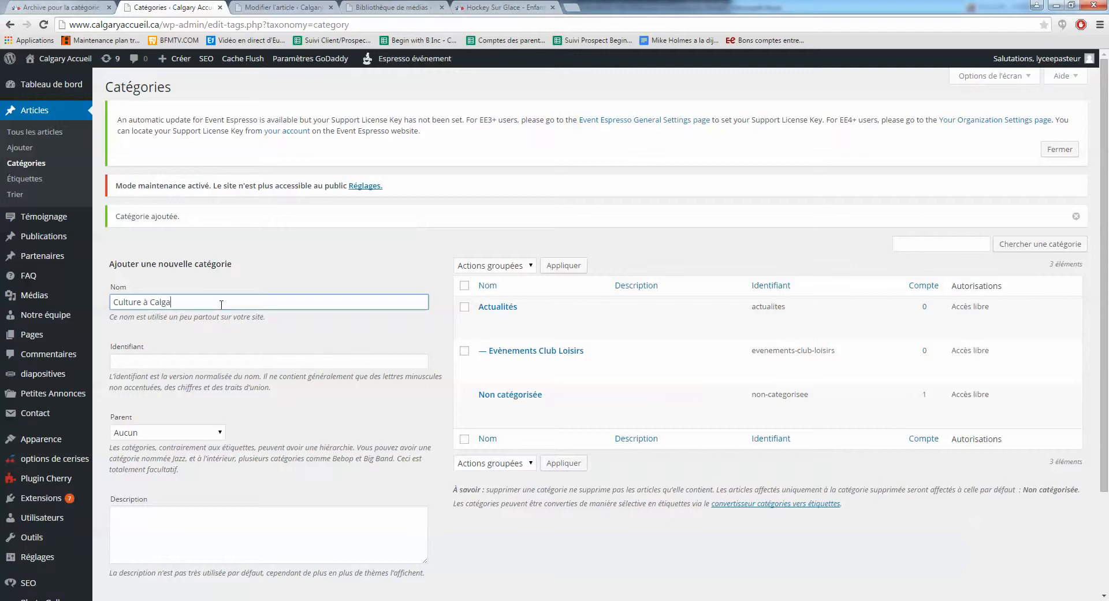
Add a new category named "Culture à Calgary" with Actualités as its parent.
scroll(221, 305, down, 1)
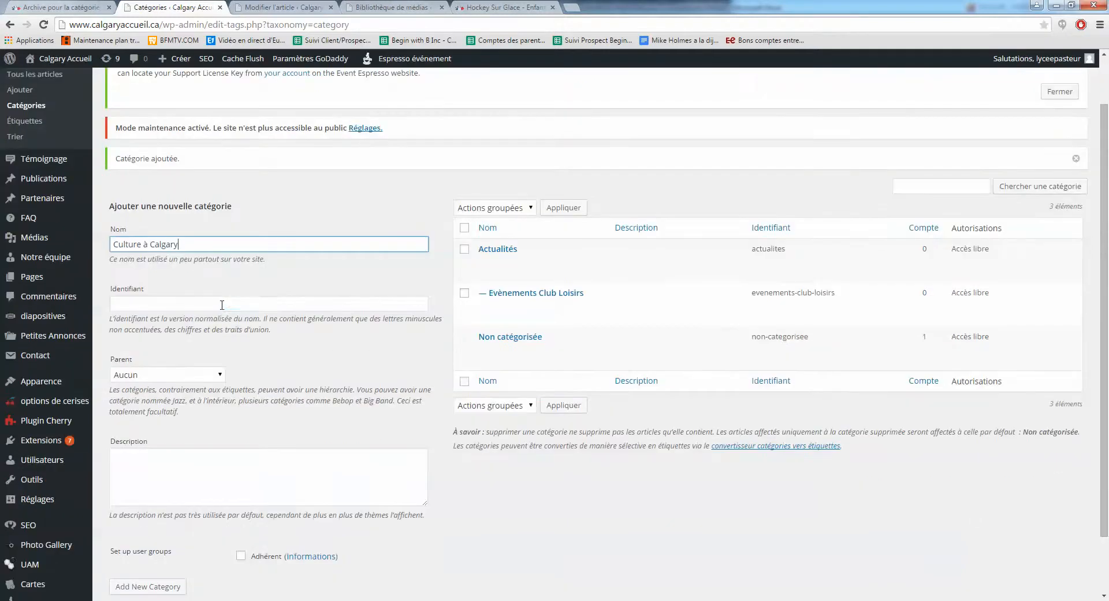
click(185, 375)
click(168, 400)
scroll(173, 416, down, 1)
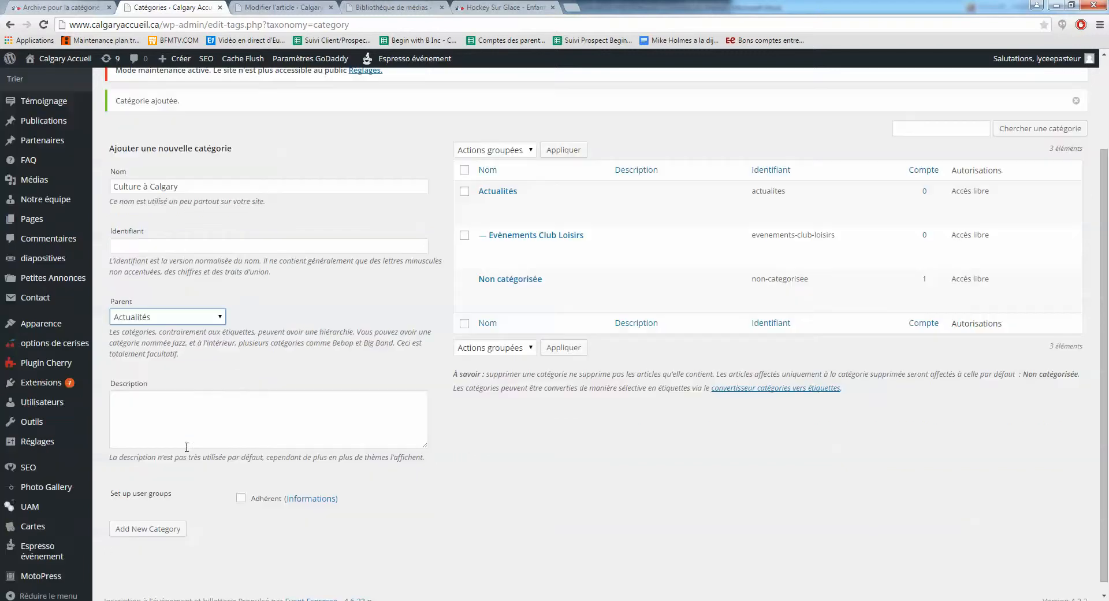
click(154, 586)
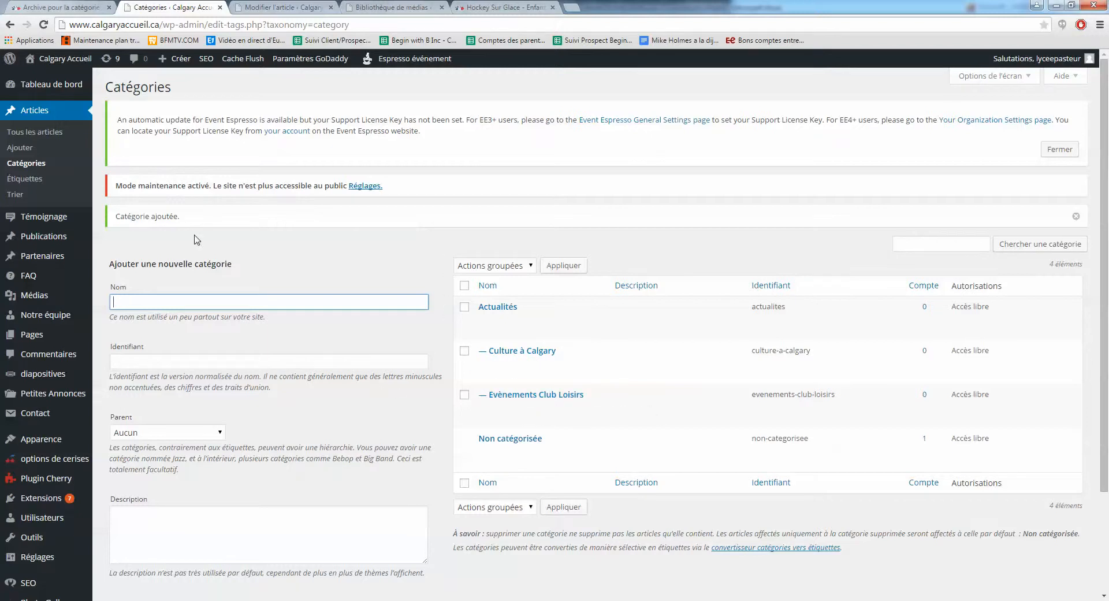
Create a new article titled "TEST evenement culturel" with the body text "TEST blqb blqblqbqlbqlqlq".
click(23, 149)
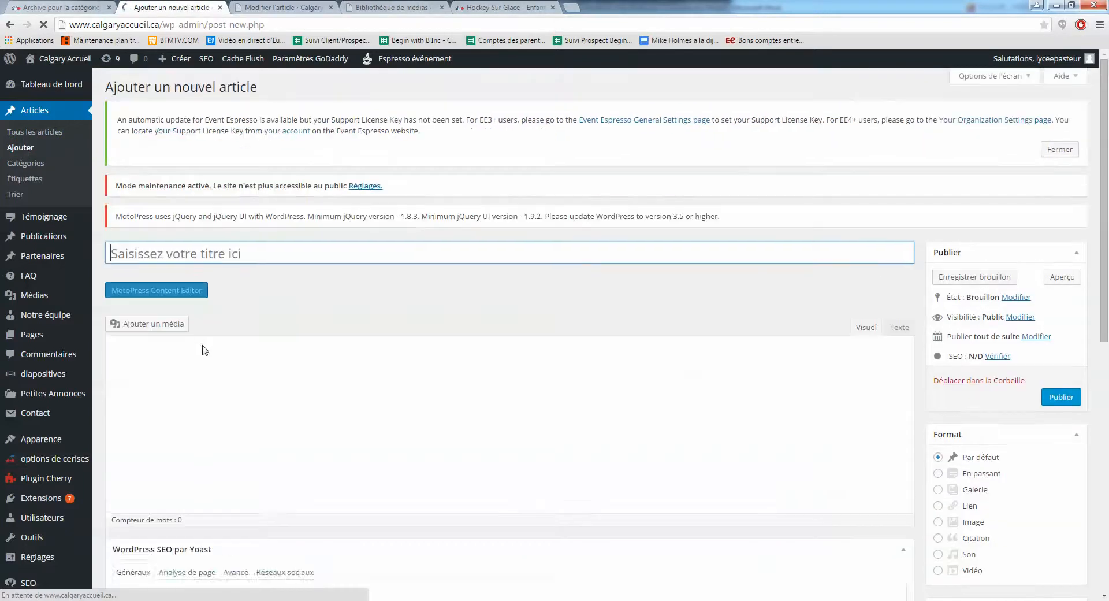
click(202, 255)
text(TEST)
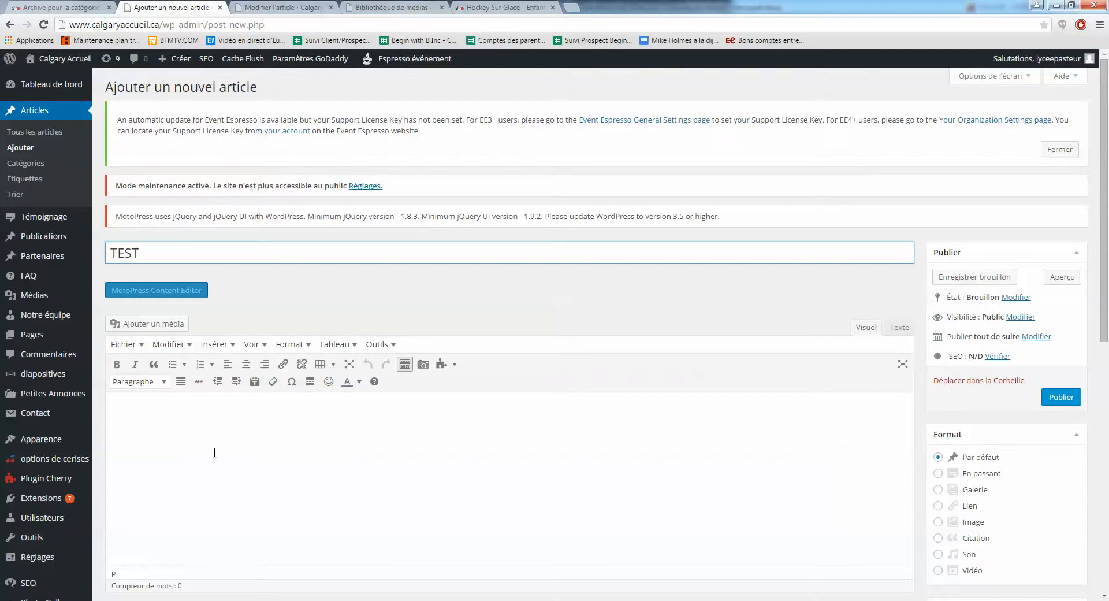
text(evenemenet culturel)
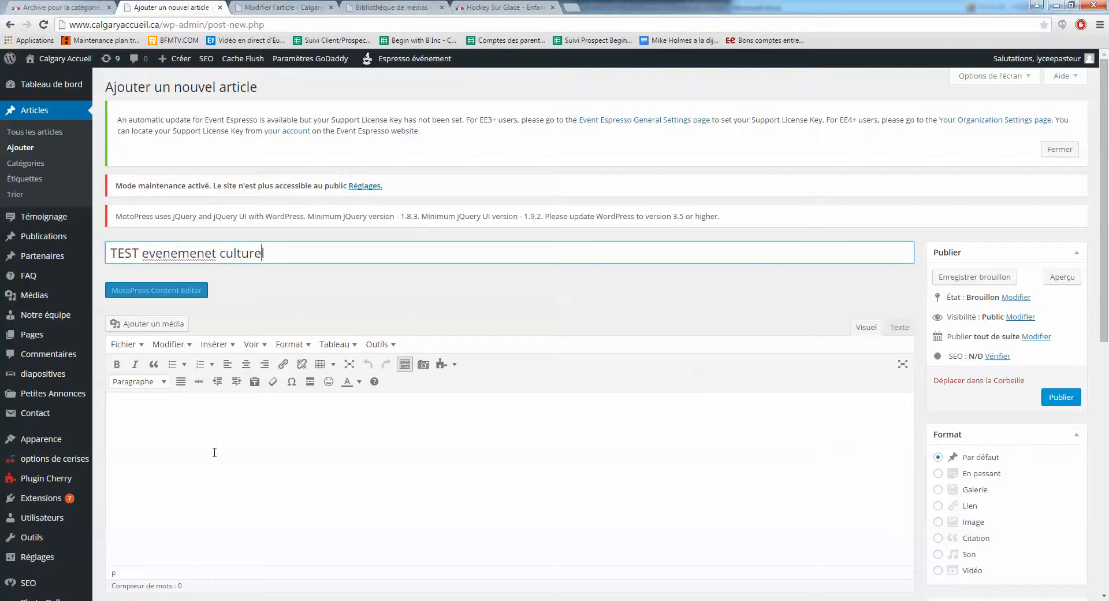
key(BackSpace)
click(215, 451)
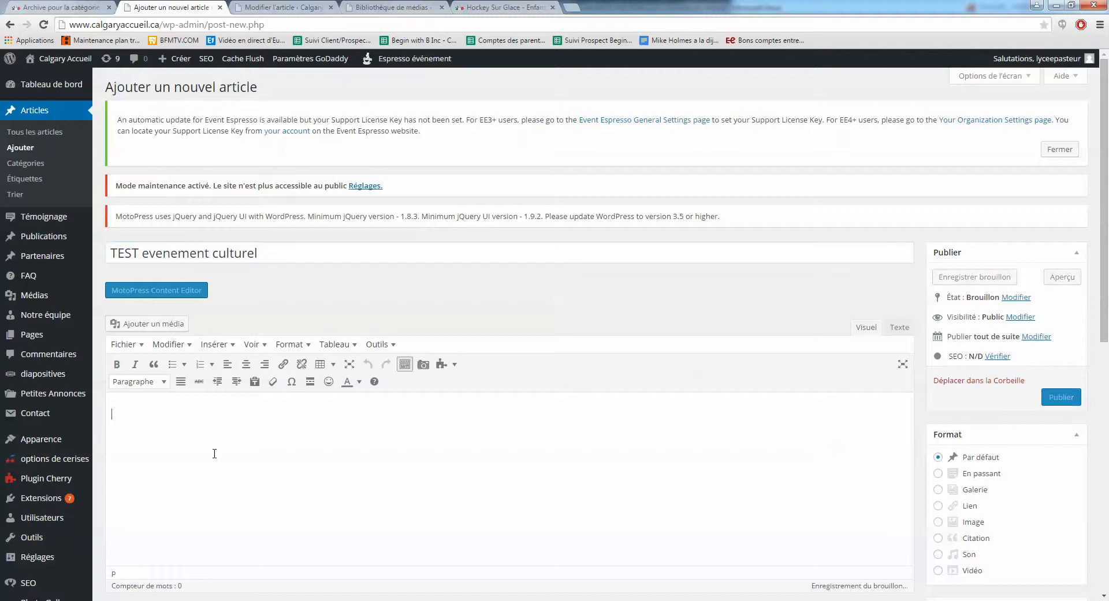
text(TEST blqb blqblqbqlbqlqlq)
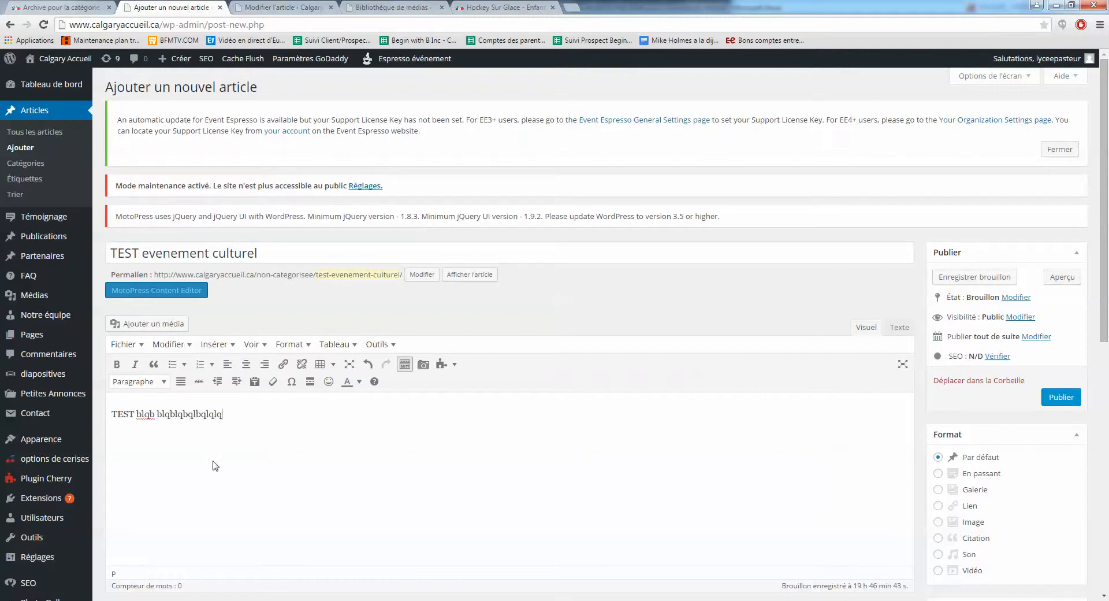
Assign the article to the Actualités category and its subcategory Culture à Calgary.
scroll(215, 465, down, 3)
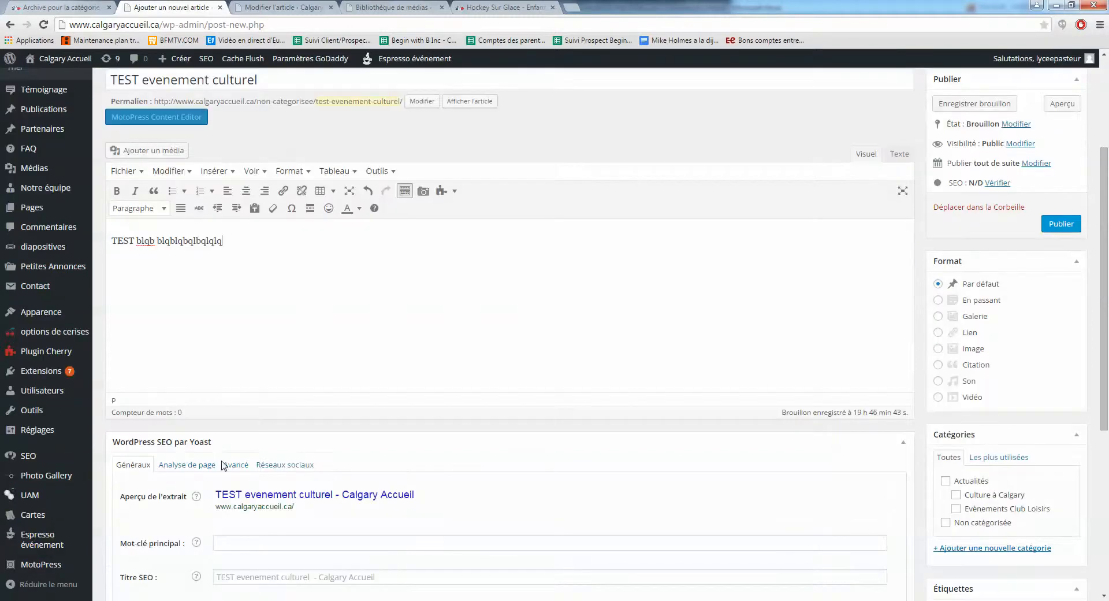
scroll(224, 465, down, 1)
scroll(599, 325, up, 2)
scroll(716, 347, down, 3)
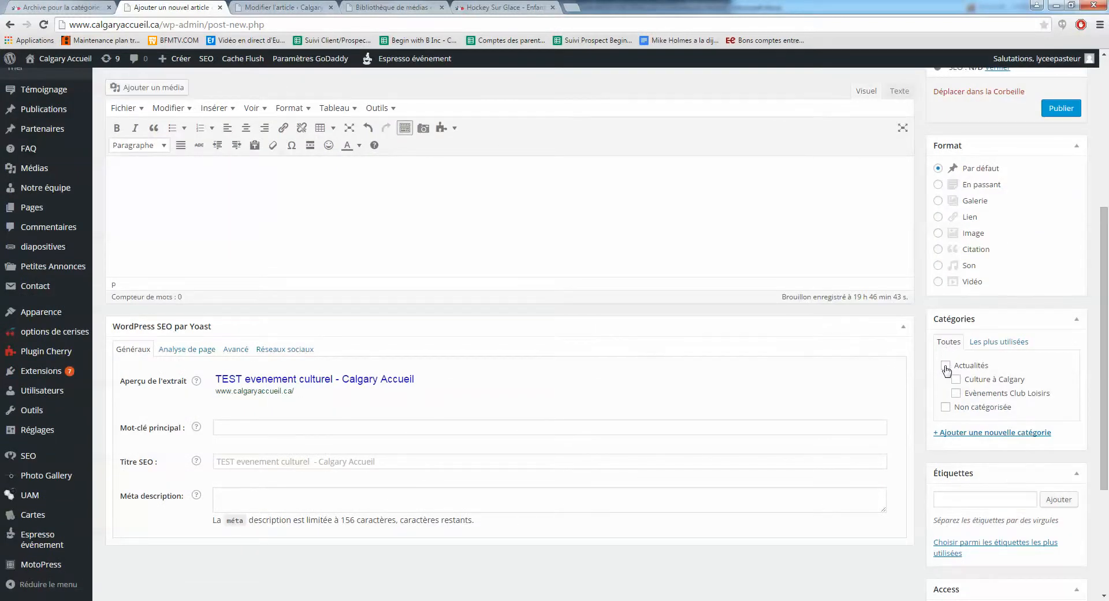
scroll(700, 317, up, 2)
scroll(700, 317, down, 1)
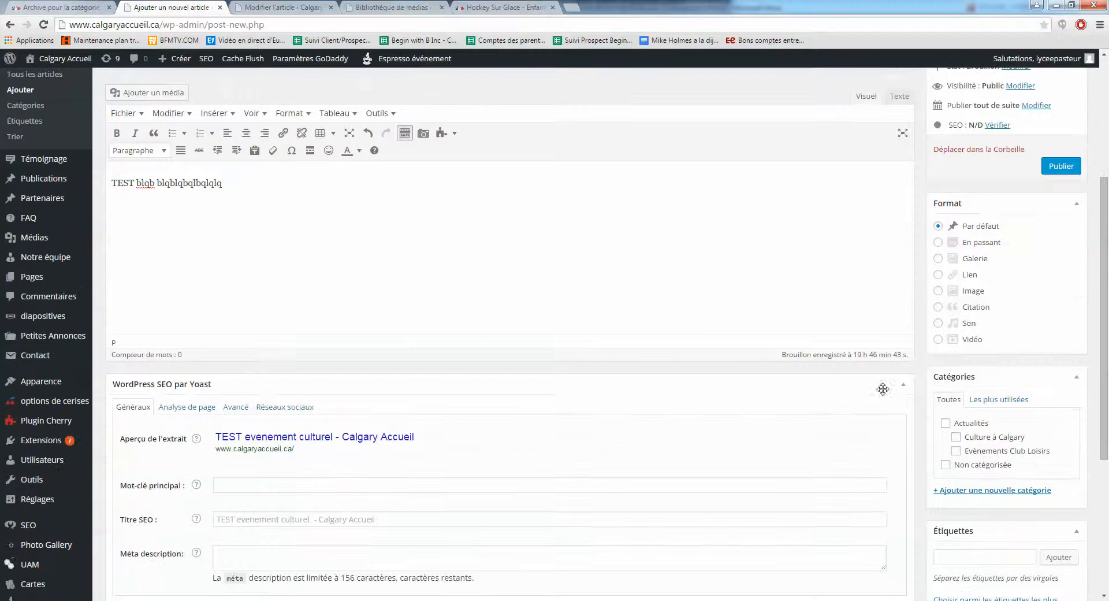
click(946, 423)
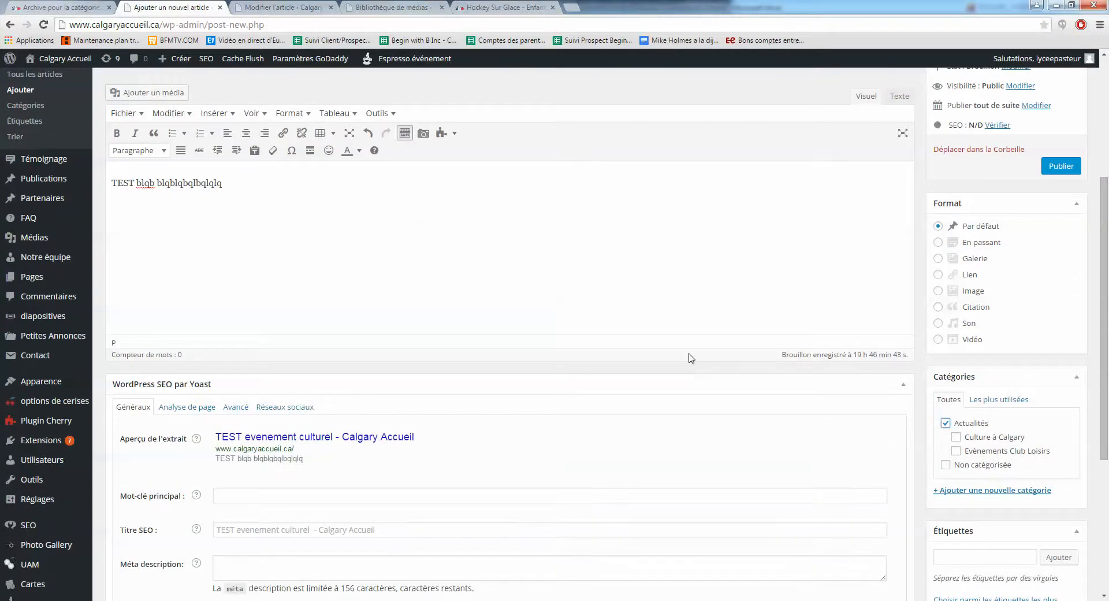
scroll(699, 372, up, 2)
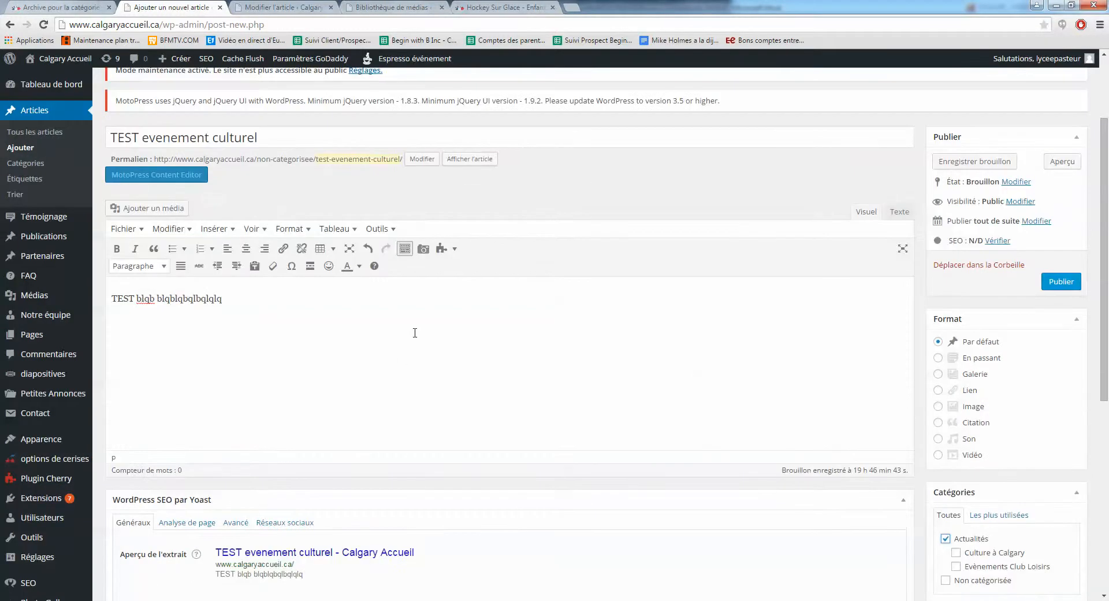
scroll(415, 333, down, 1)
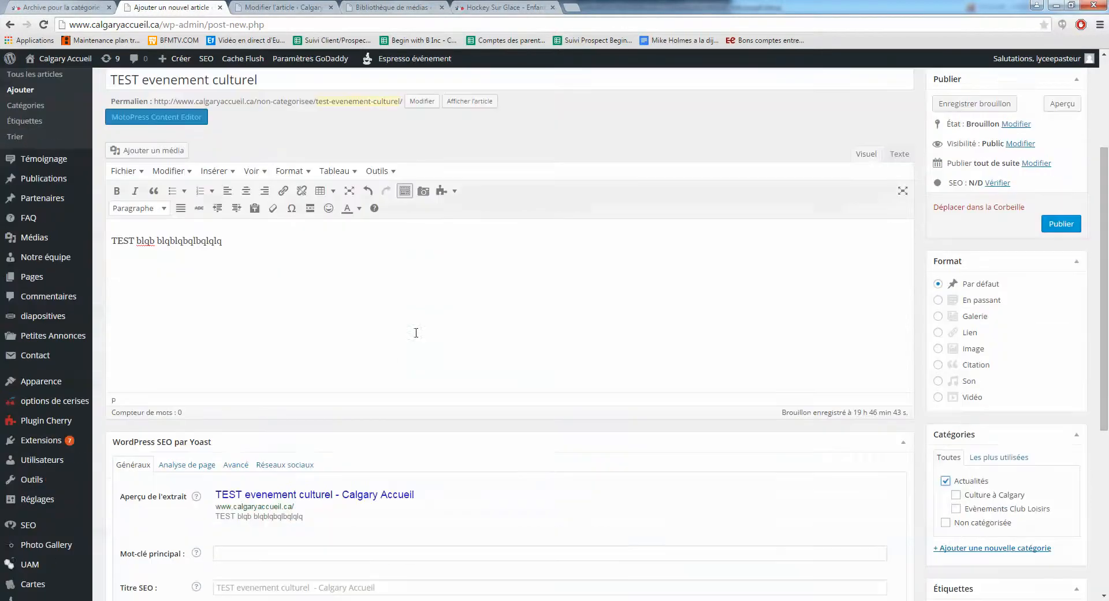
click(957, 496)
Set the rodeo horse photo DSC_0463.jpg from the media library as the article's featured image.
scroll(853, 369, down, 4)
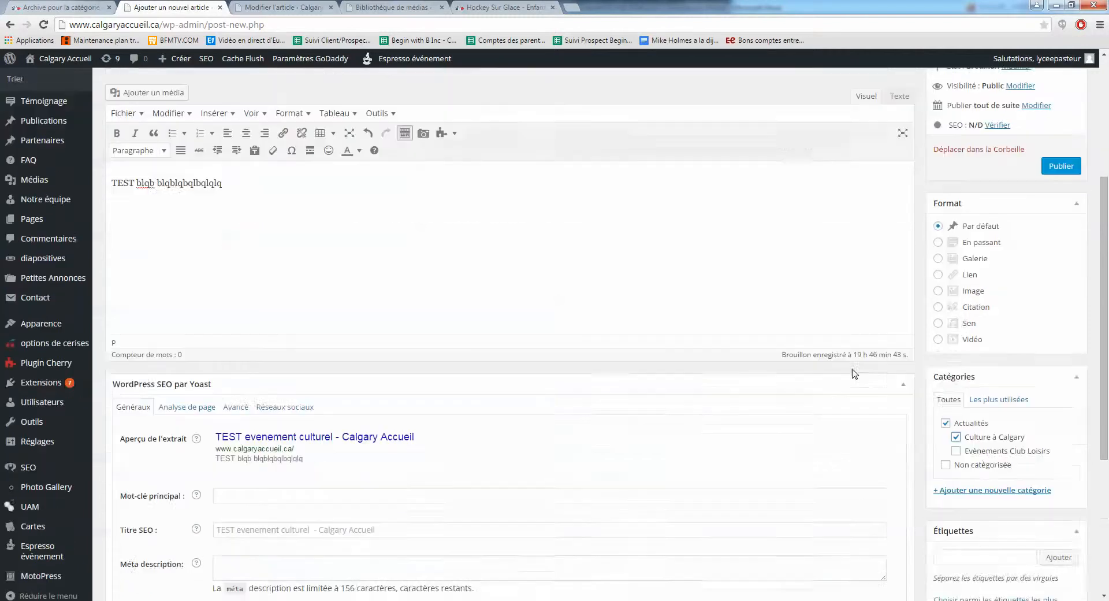
scroll(852, 373, up, 5)
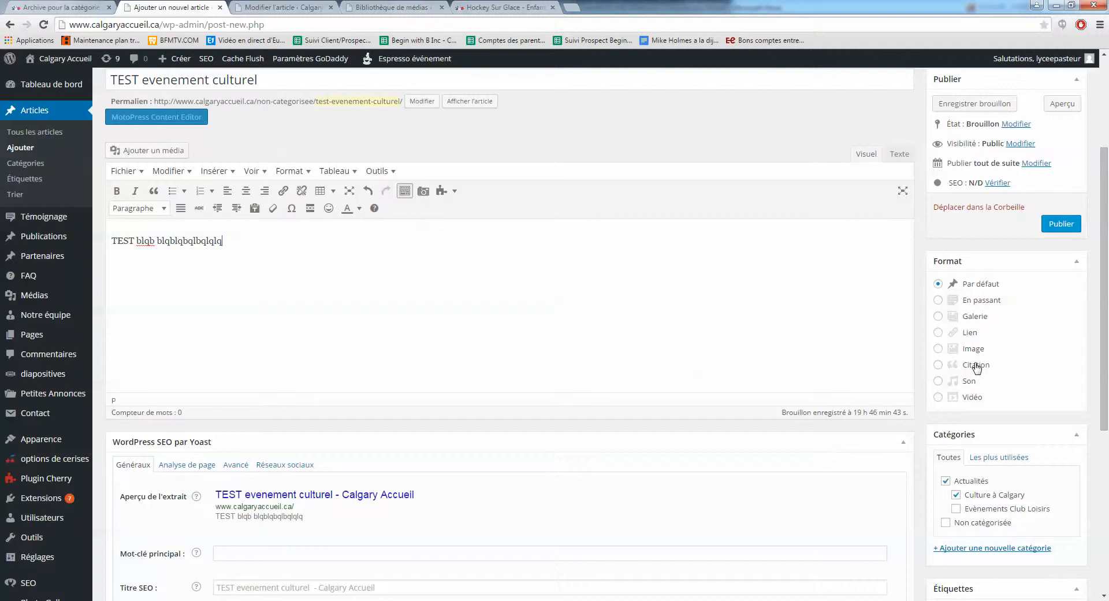
scroll(704, 361, up, 3)
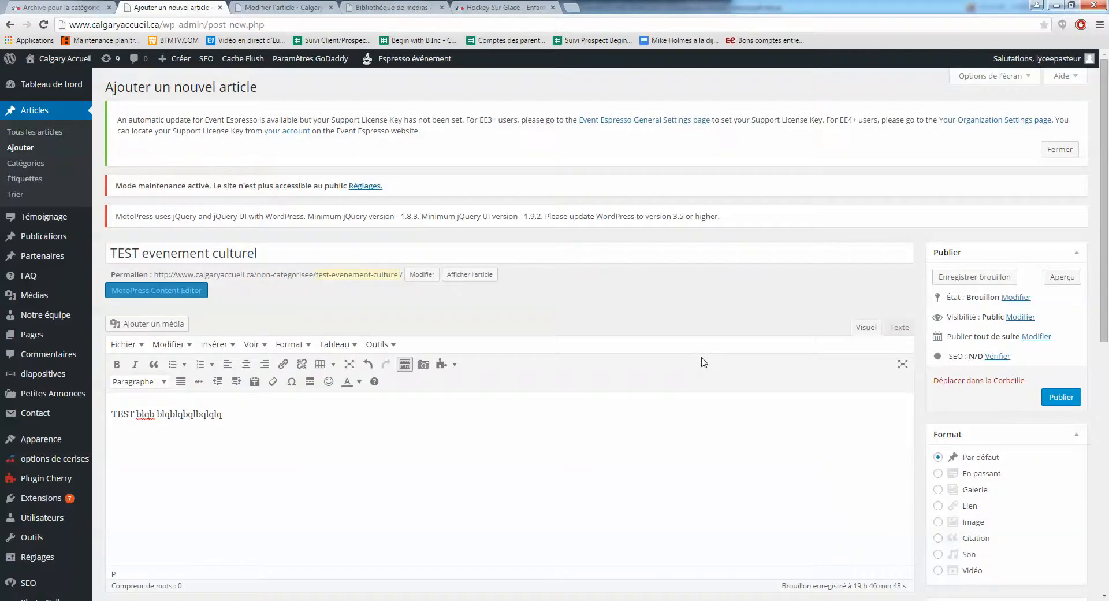
scroll(703, 360, down, 2)
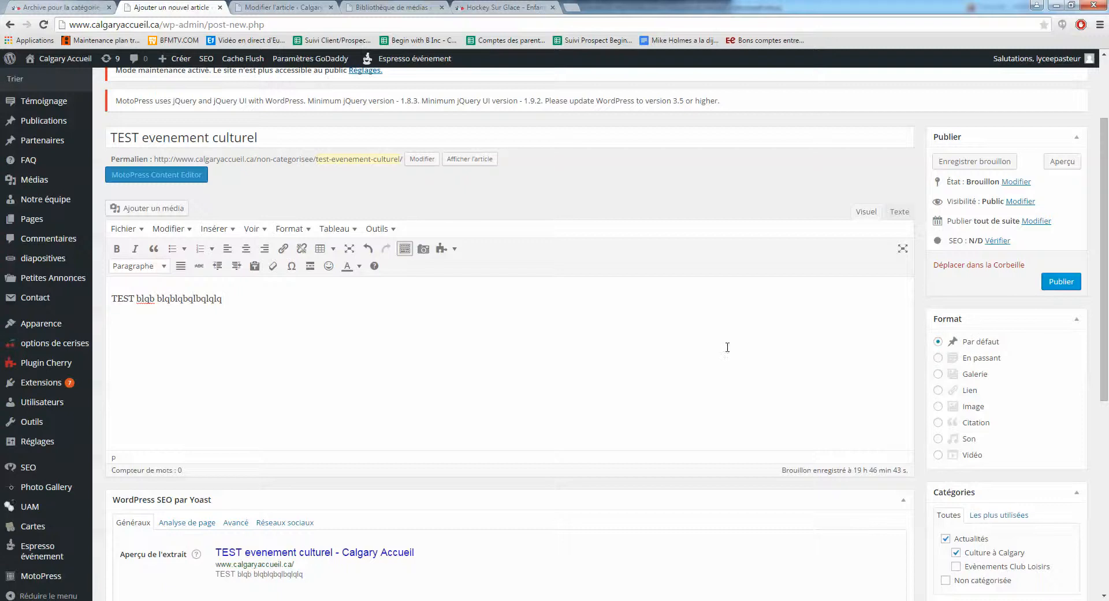
scroll(727, 348, down, 4)
scroll(729, 352, down, 3)
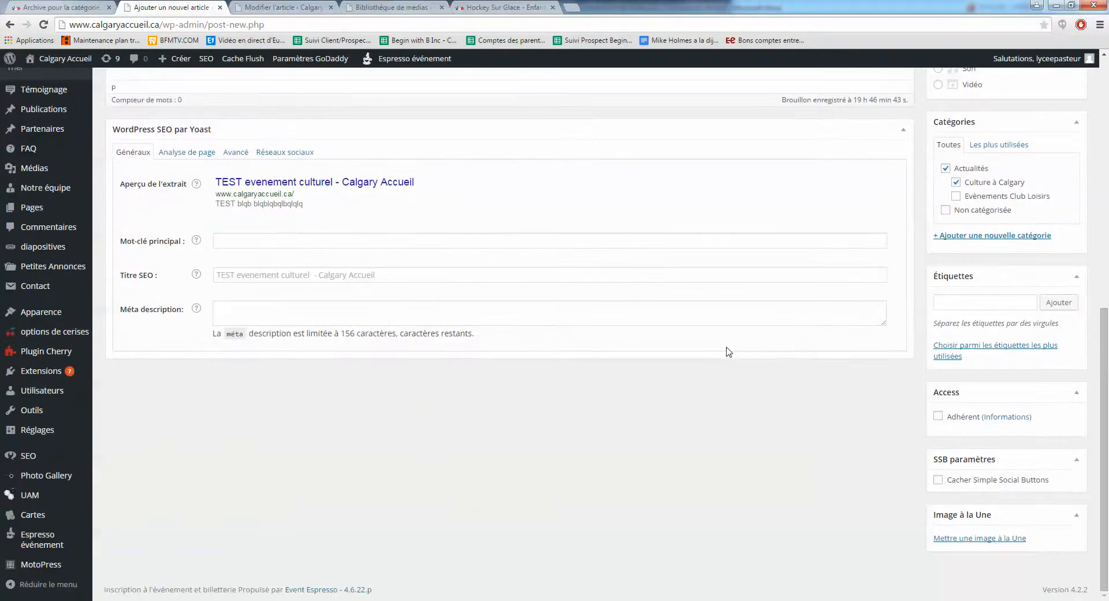
scroll(732, 352, up, 6)
scroll(732, 352, down, 6)
click(963, 540)
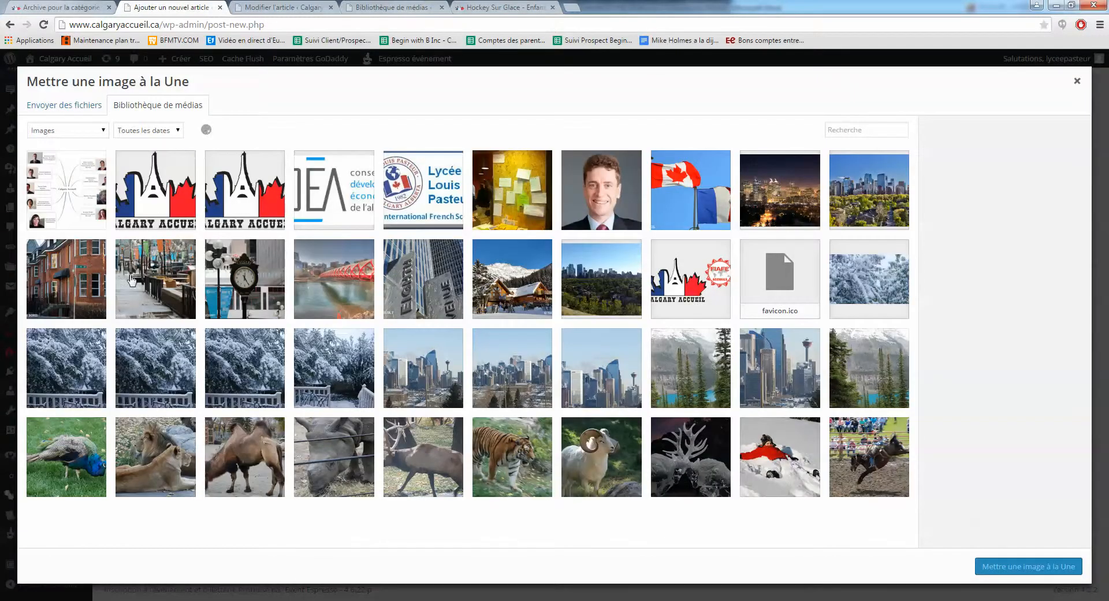
scroll(456, 281, down, 3)
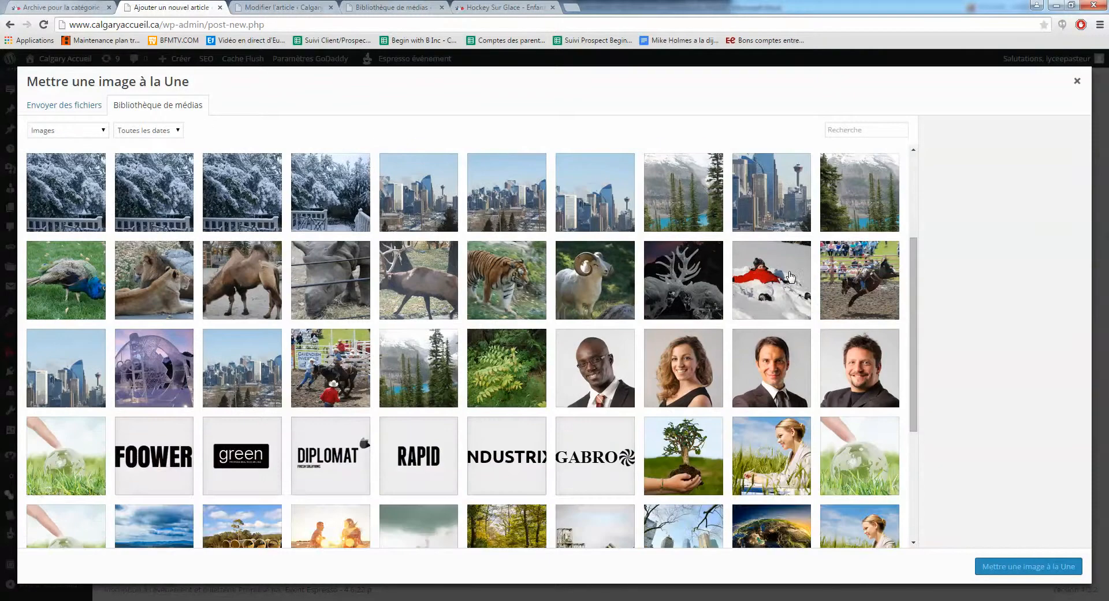
scroll(790, 276, up, 2)
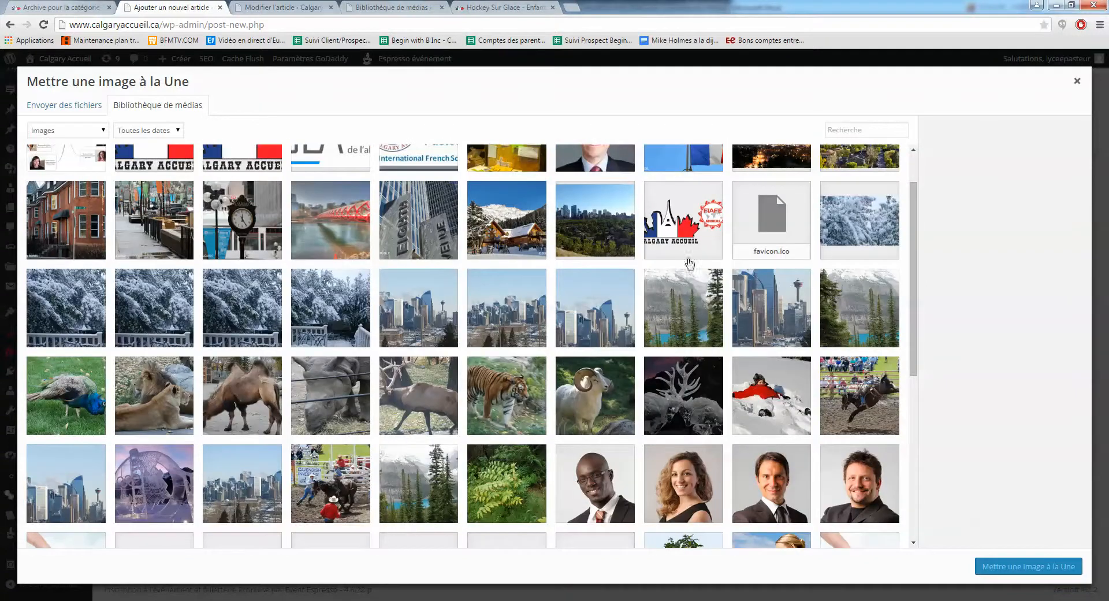
click(864, 388)
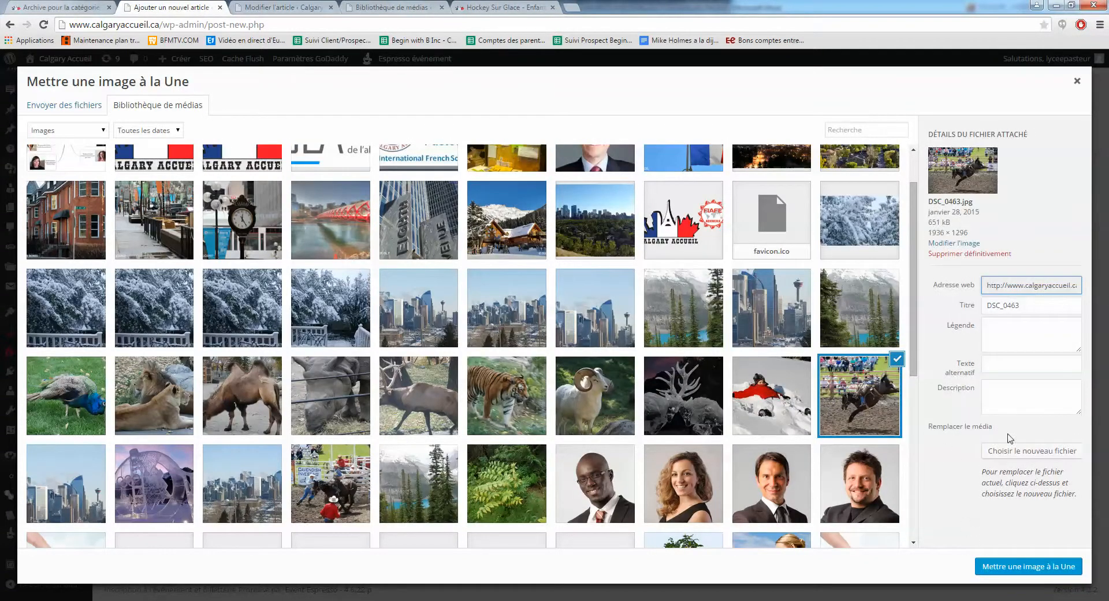
click(1020, 569)
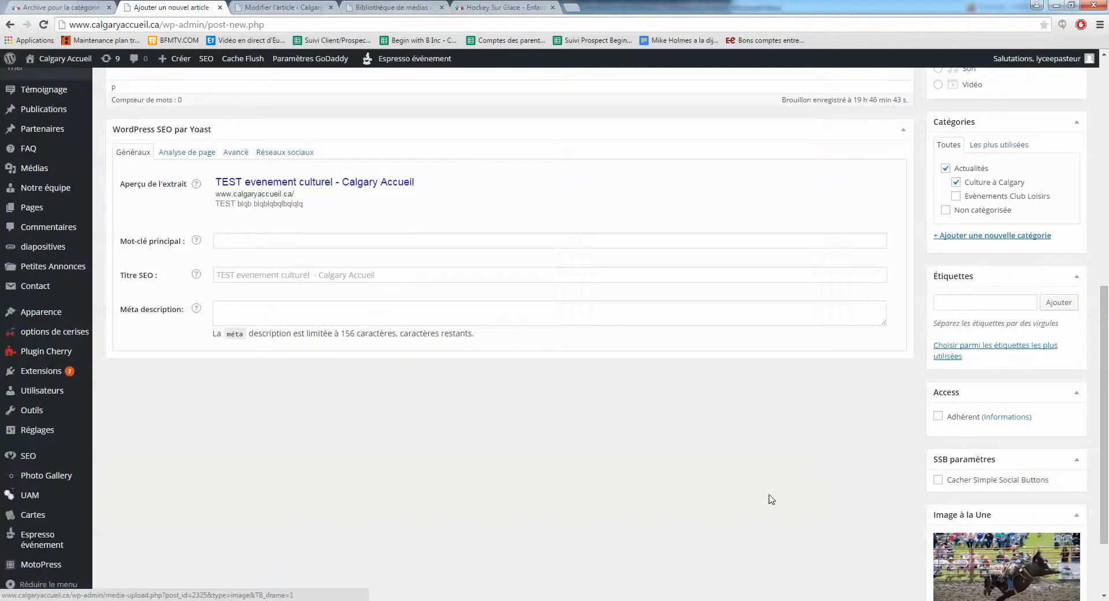
scroll(770, 495, up, 8)
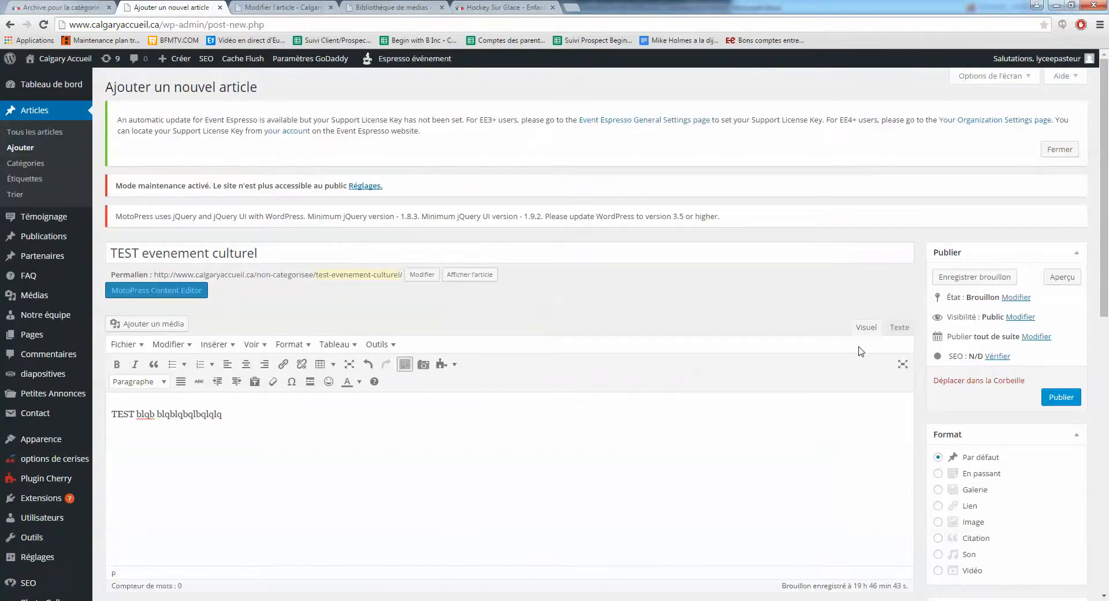
click(1061, 396)
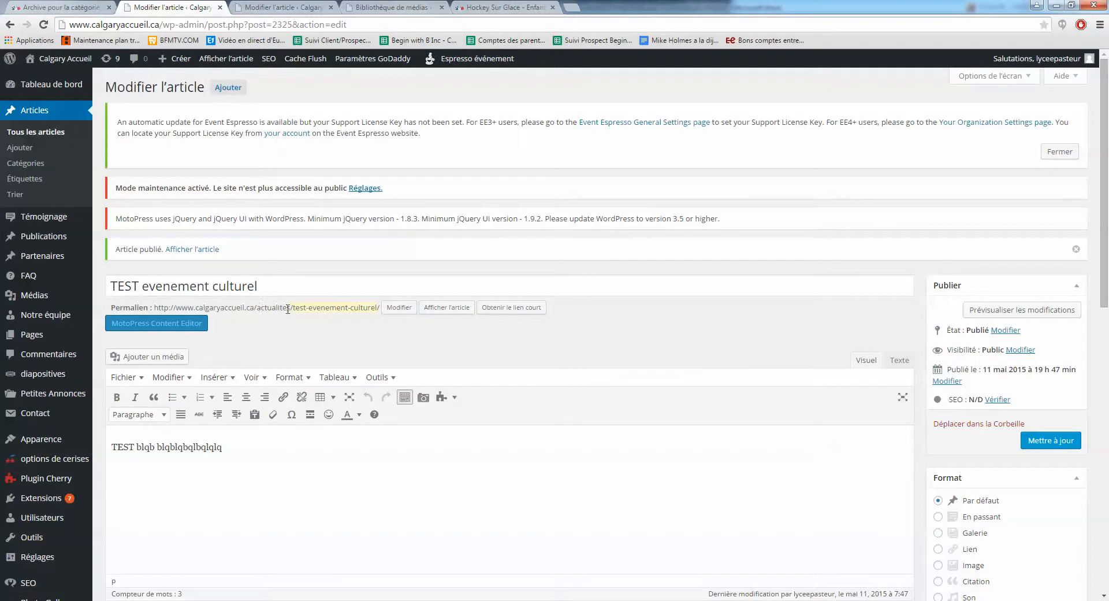
drag(291, 307, 155, 307)
key(ctrl+c)
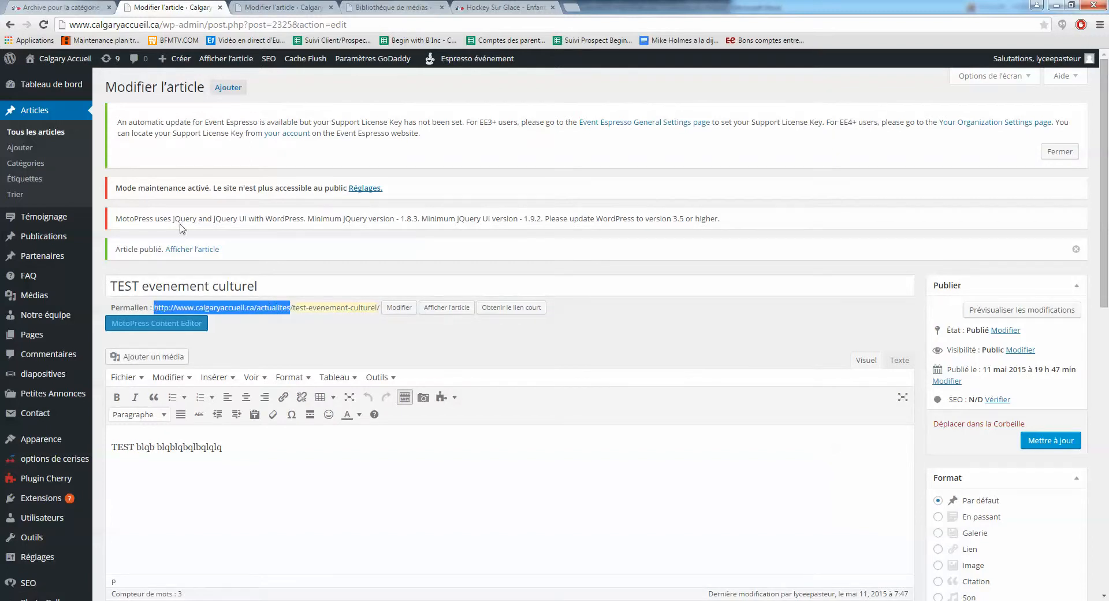
click(72, 8)
key(ctrl+v)
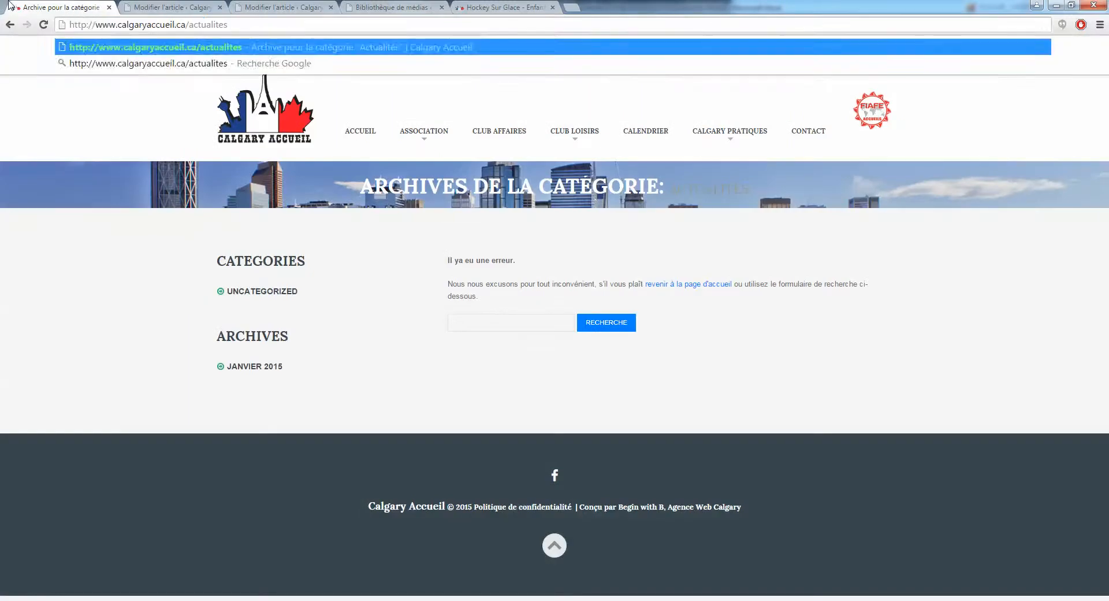
key(Return)
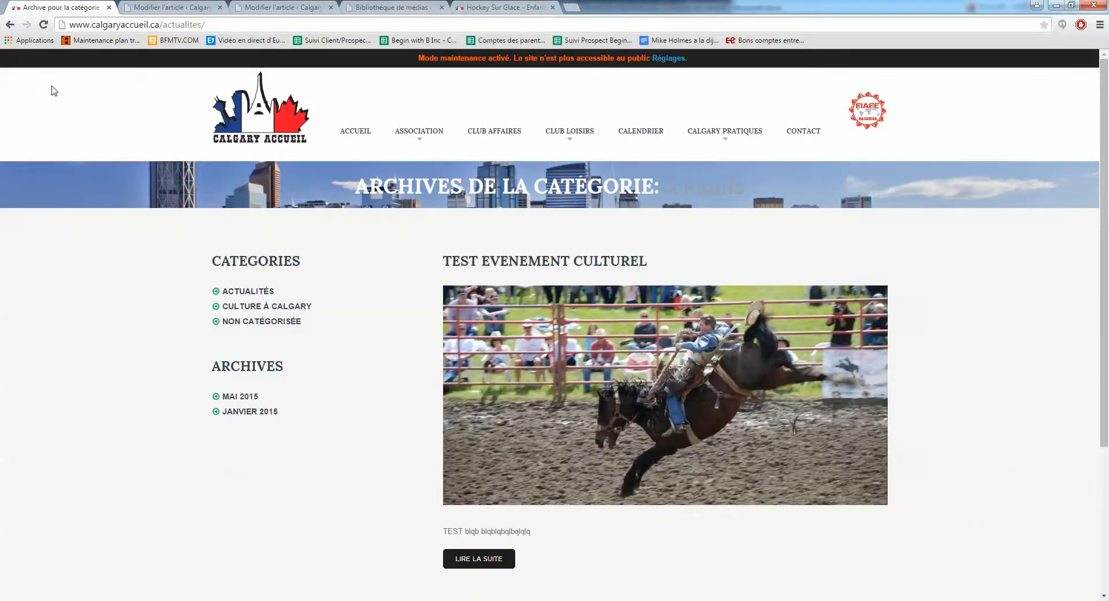
Compare the category list on the archive page with the categories assigned in the article editor.
scroll(56, 97, down, 1)
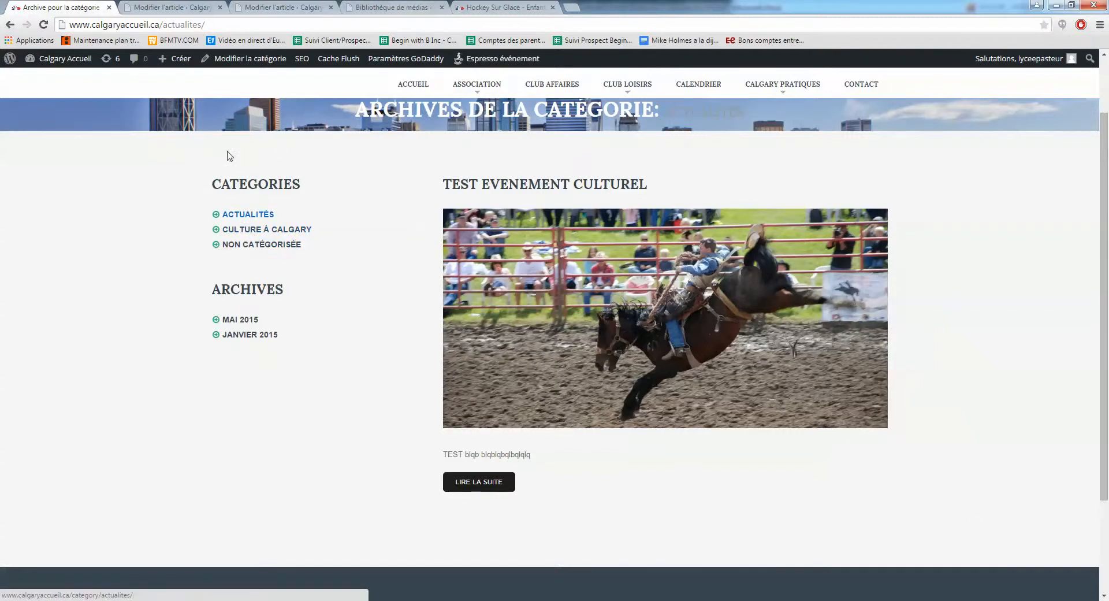
click(191, 6)
scroll(985, 428, down, 5)
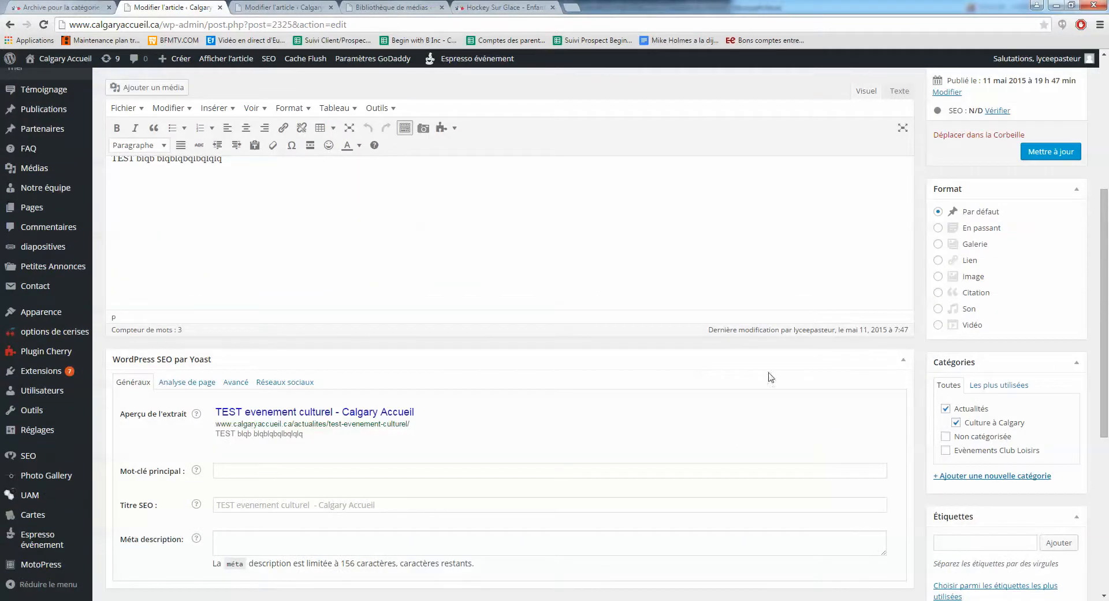
click(59, 7)
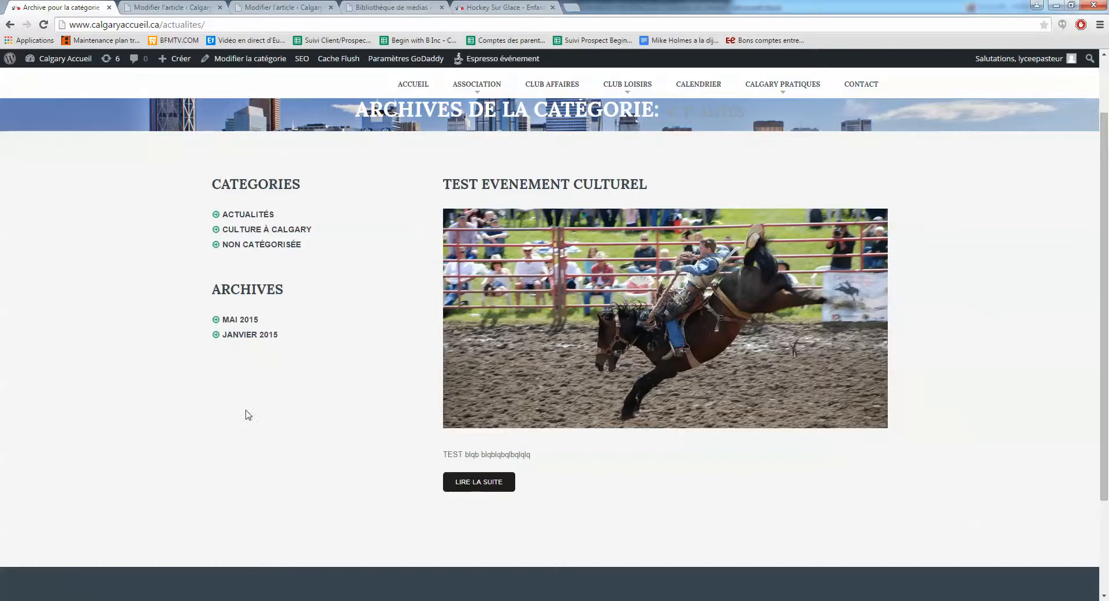
Examine the archive links, article excerpt, featured image and page address on the Actualités archive page.
scroll(258, 407, up, 3)
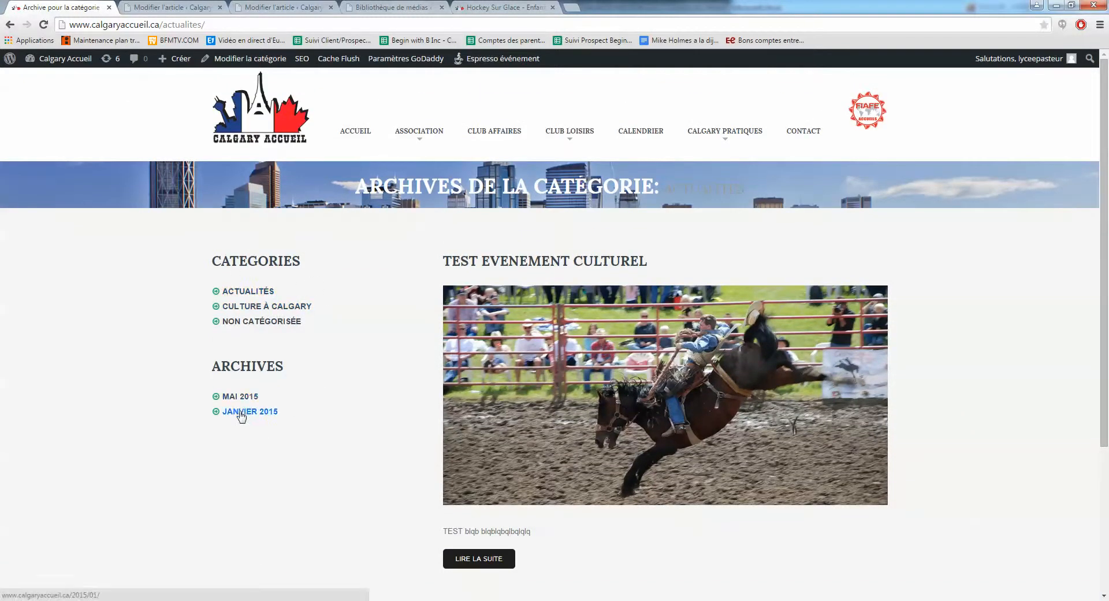
scroll(255, 478, down, 3)
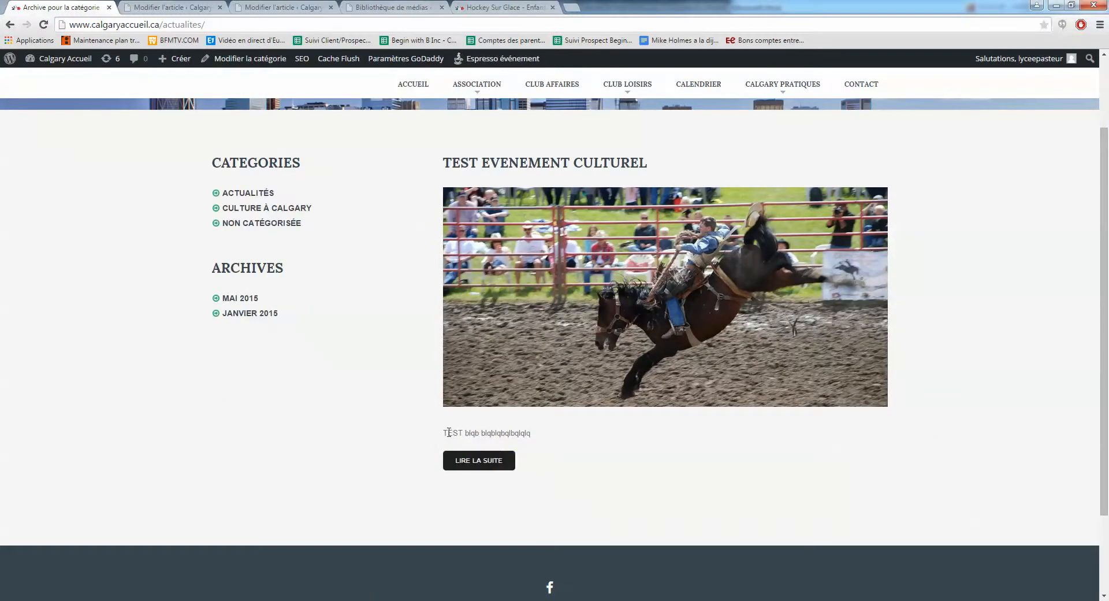
drag(449, 431, 539, 436)
click(567, 443)
scroll(943, 246, up, 3)
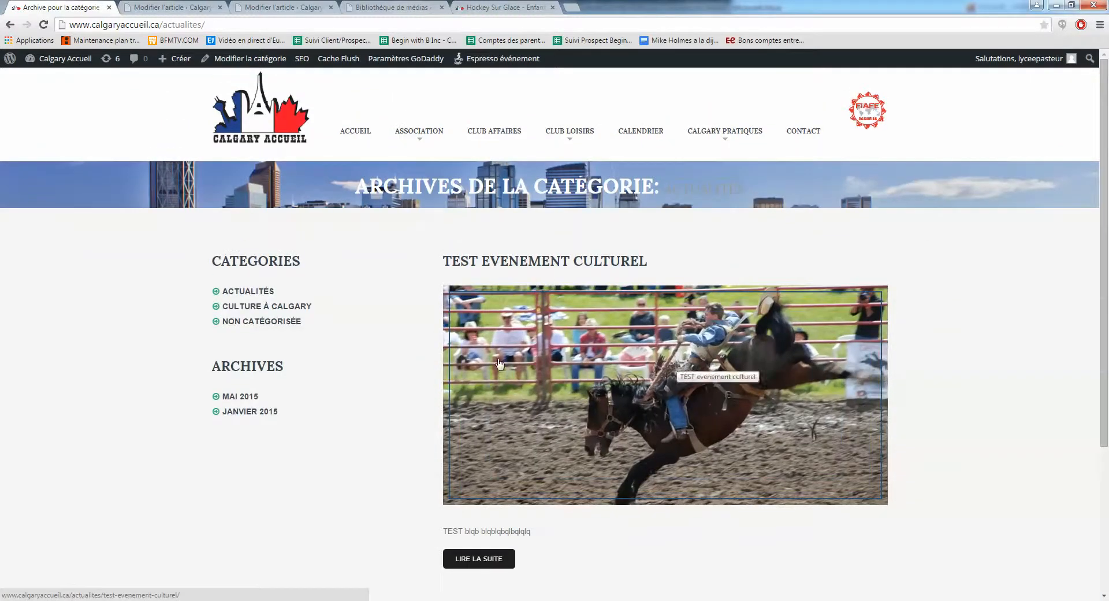
click(173, 25)
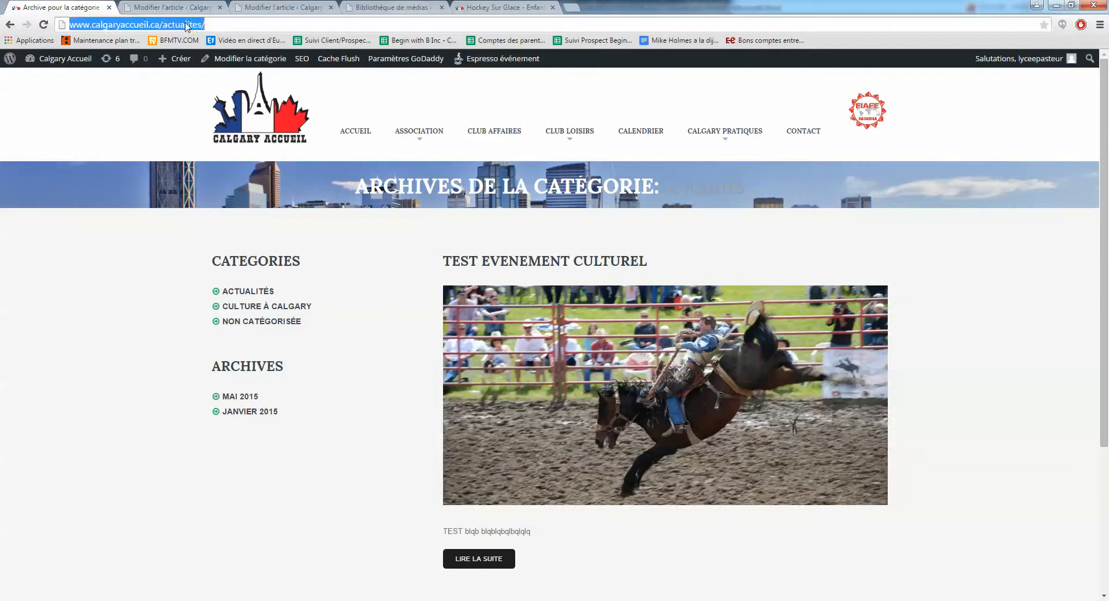
click(167, 25)
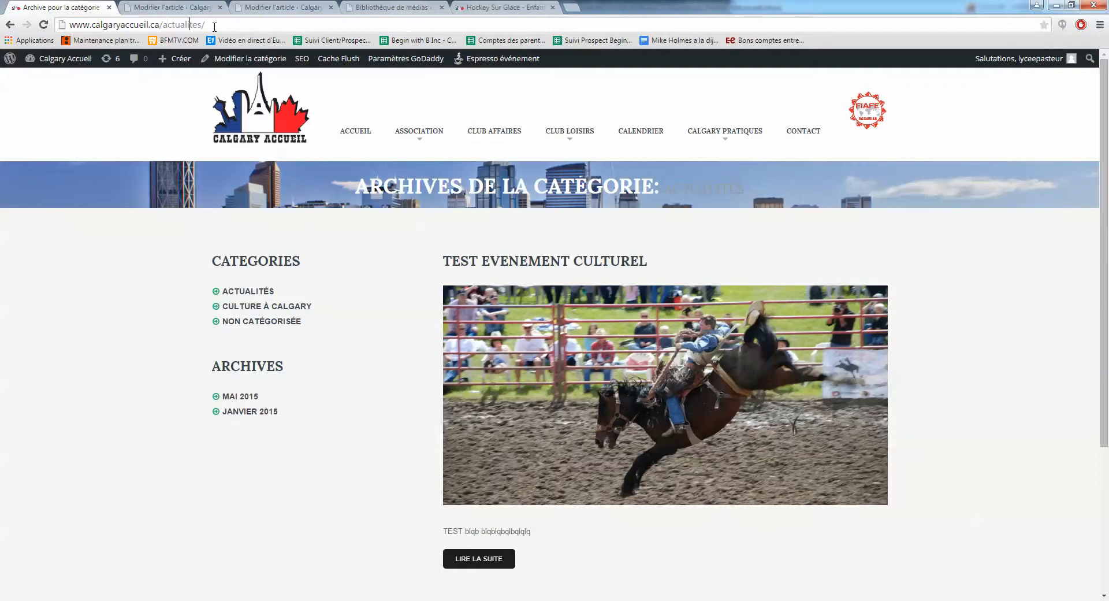
key(ctrl+a)
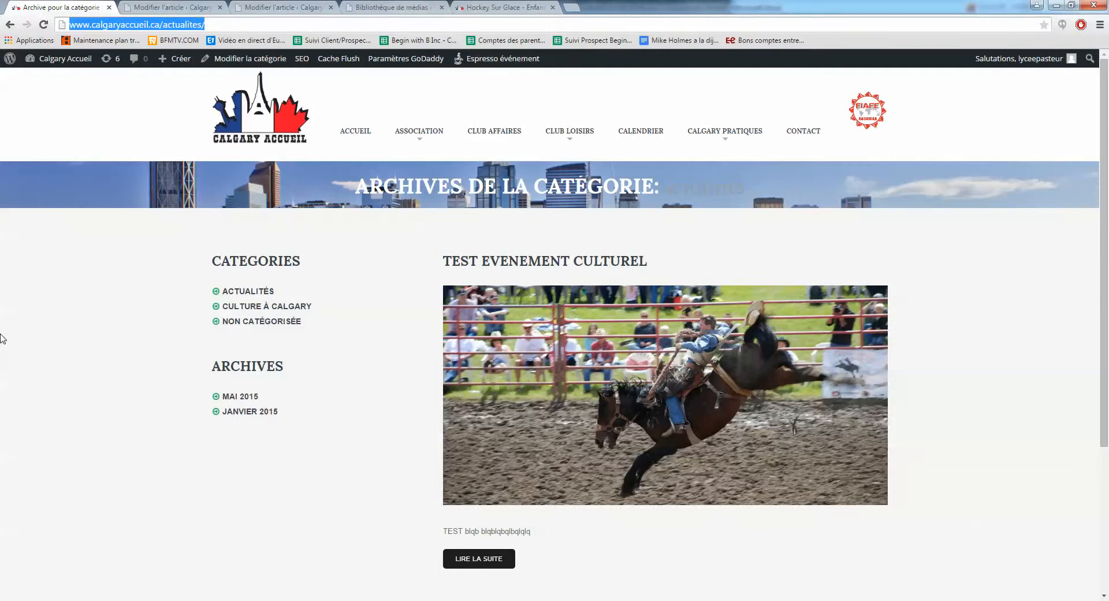
Return to the article editor and add the text "Lien 1" on a new line below the body text.
click(147, 9)
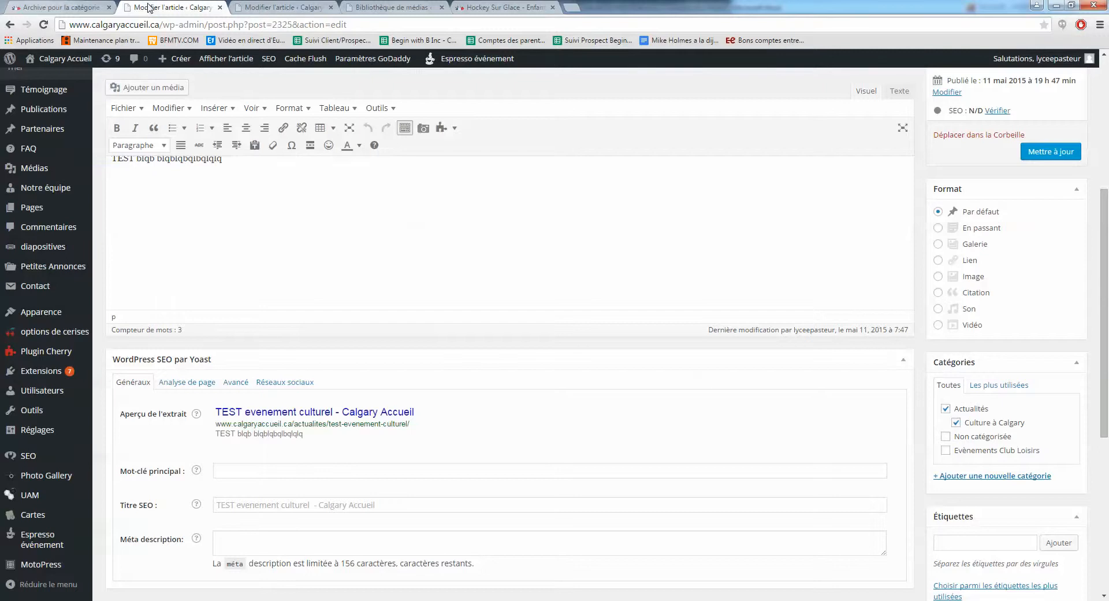
scroll(165, 168, up, 4)
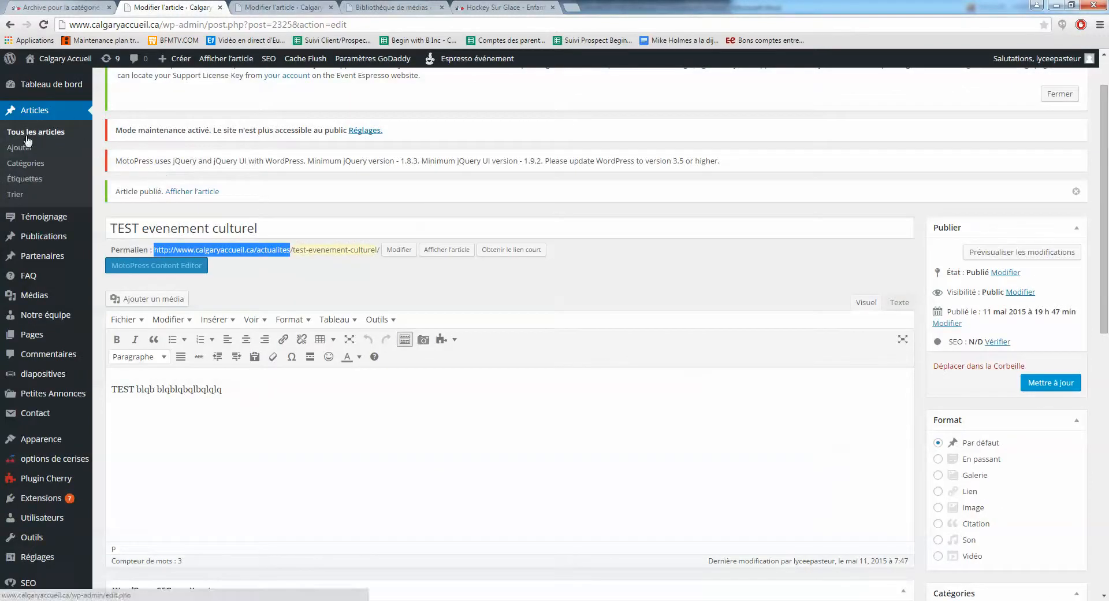
click(195, 412)
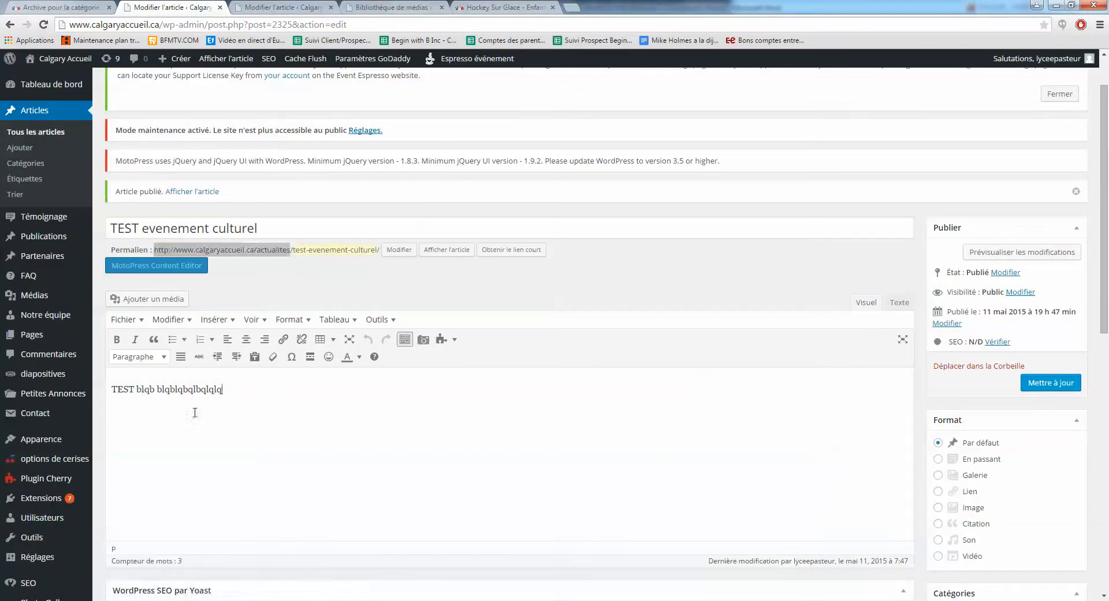
key(Return)
key(shift+Home)
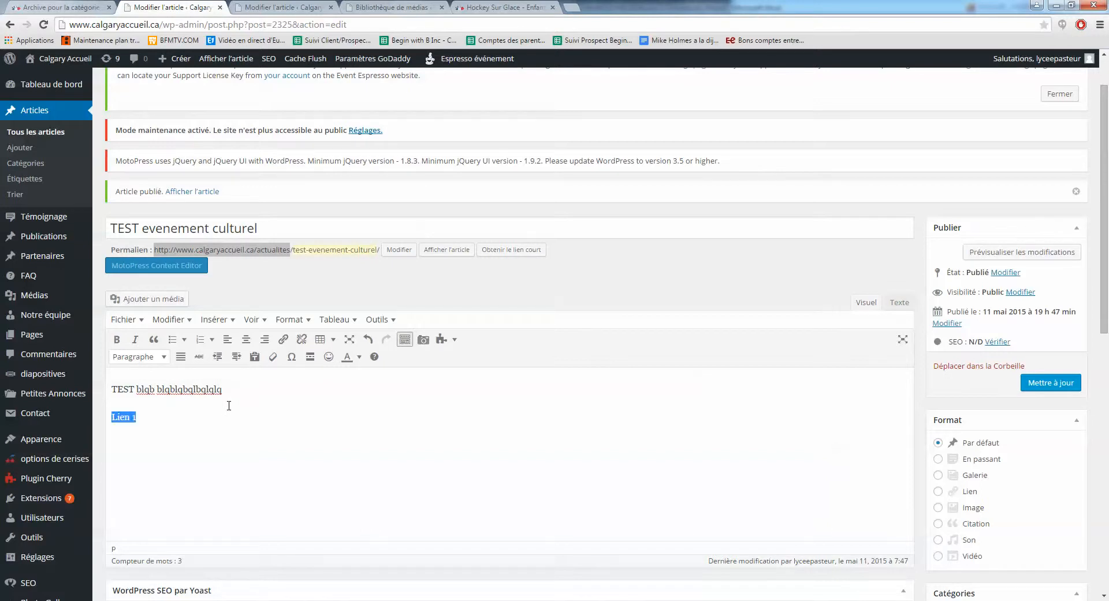
Link the text "Lien 1" to the site's existing page Bulletin d'inscription.
click(283, 339)
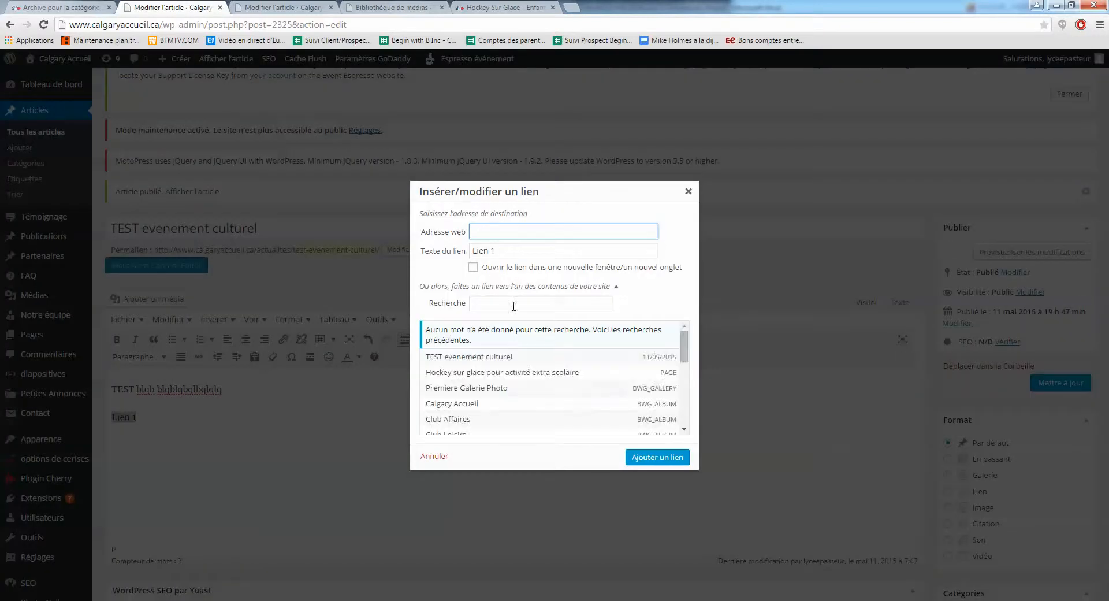
scroll(683, 351, down, 3)
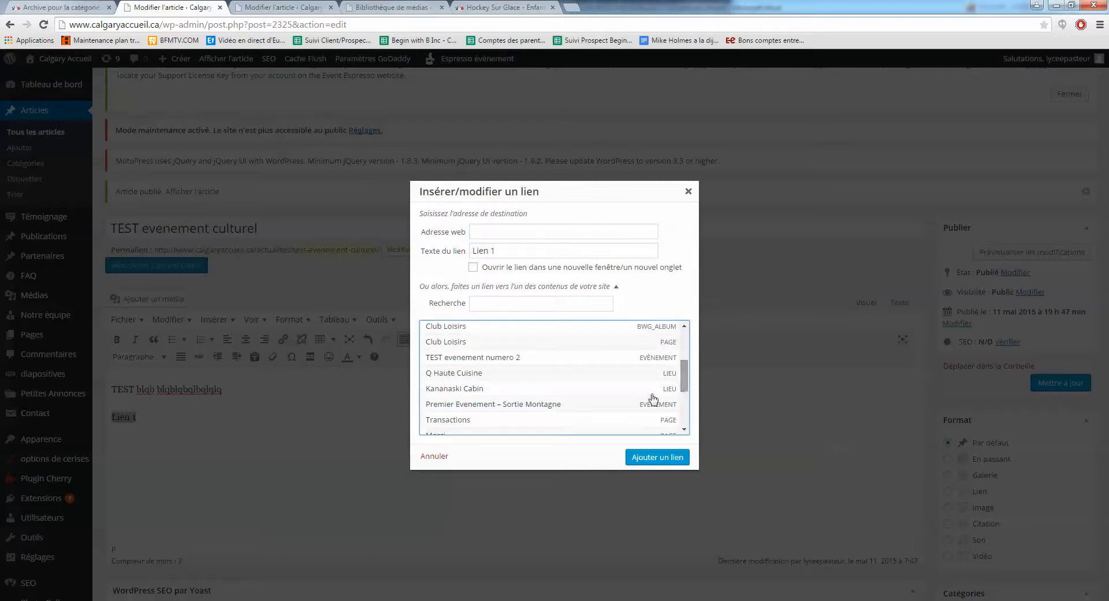
drag(686, 356, 687, 377)
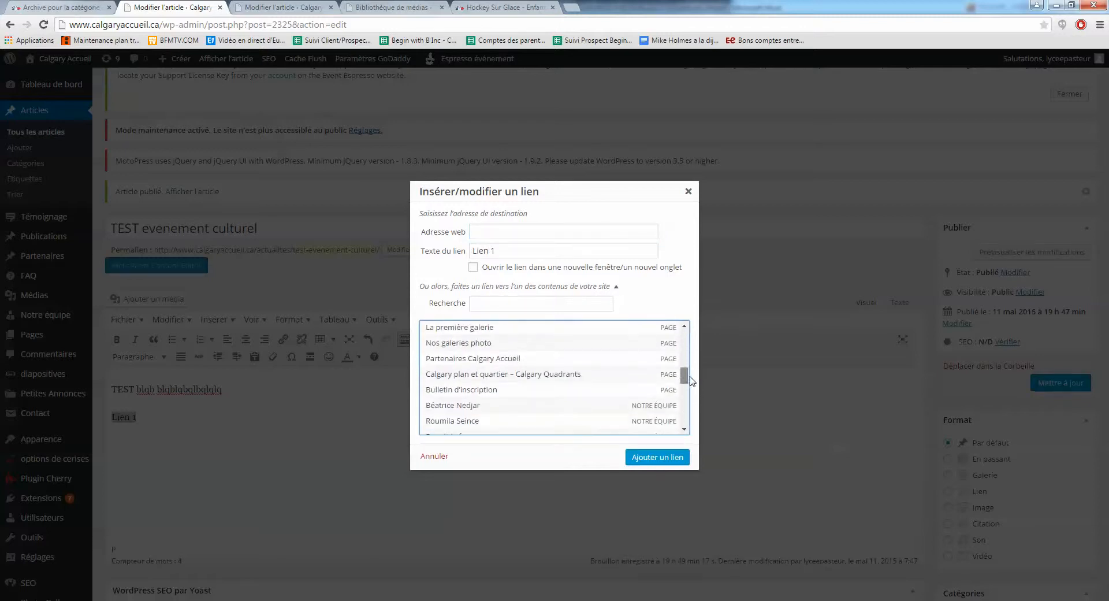
click(473, 391)
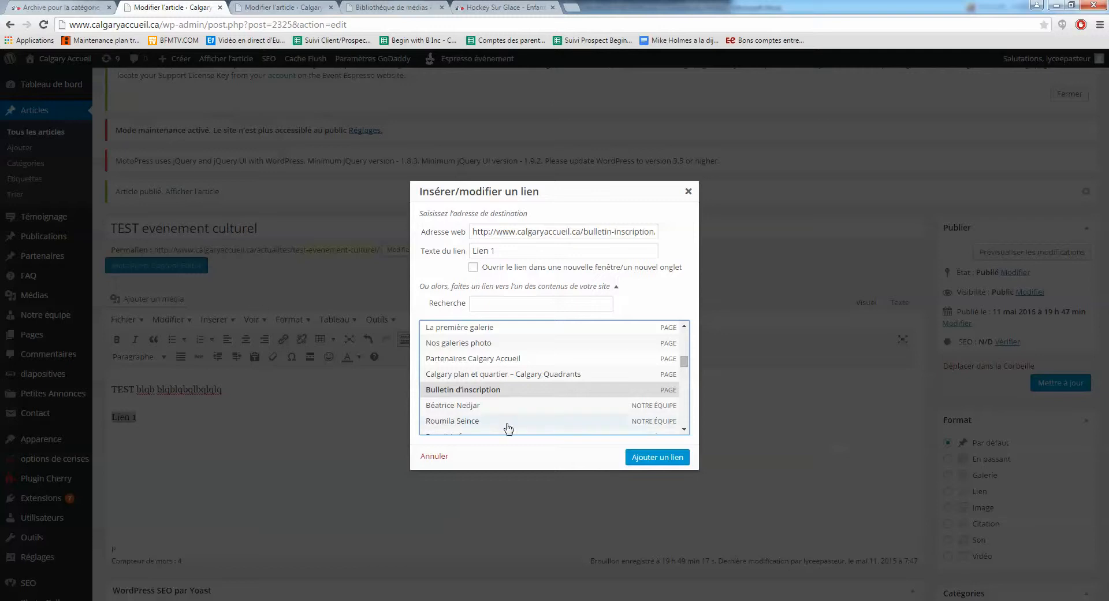
click(651, 458)
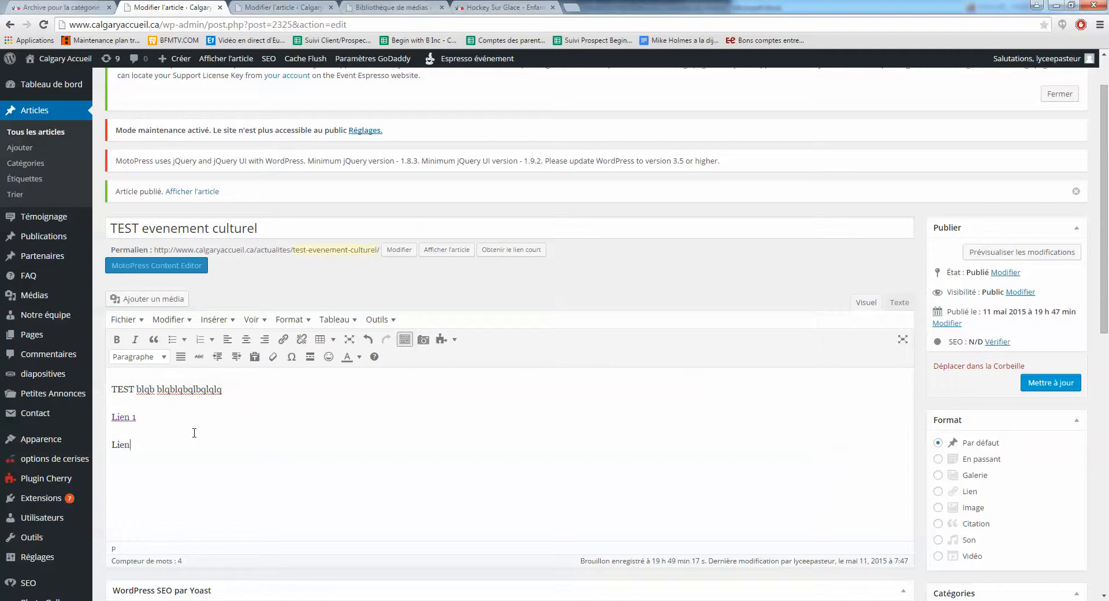
key(shift+Home)
click(283, 339)
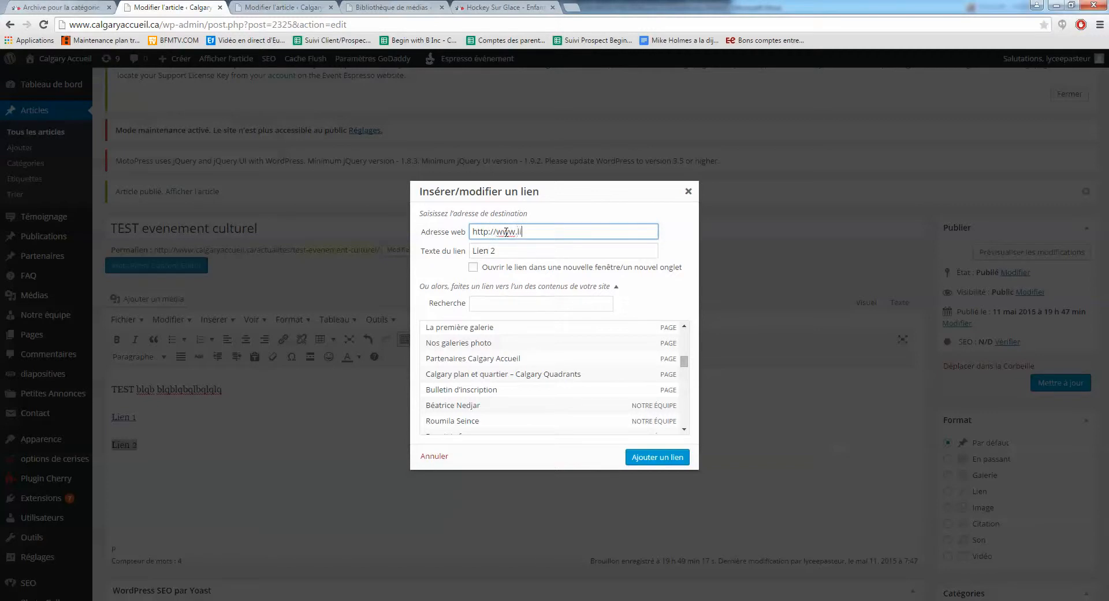
text(www.lienexterne.ca)
click(473, 267)
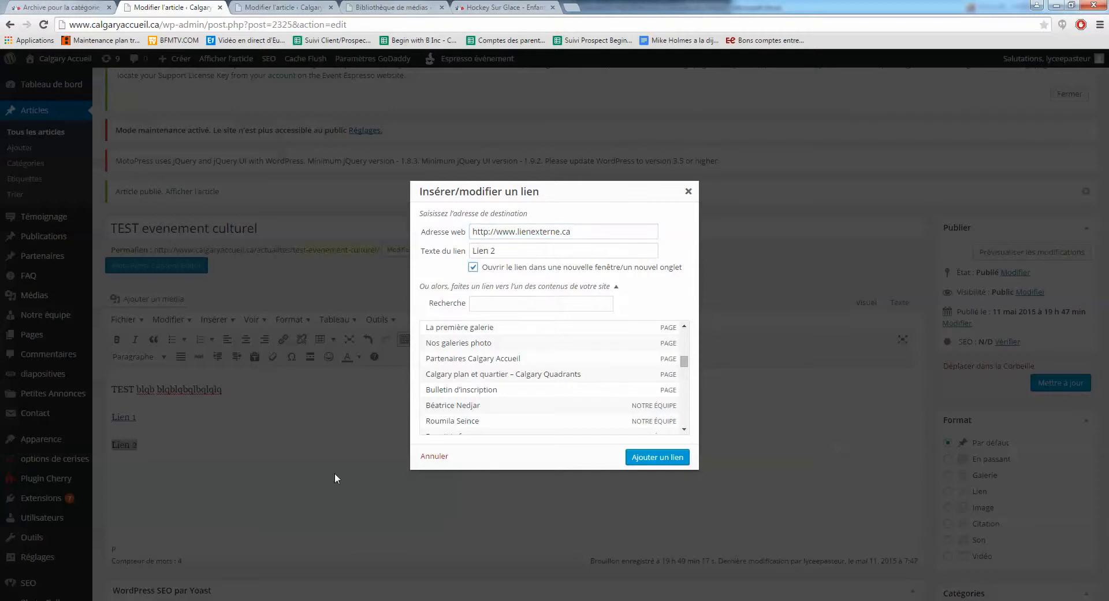
click(657, 457)
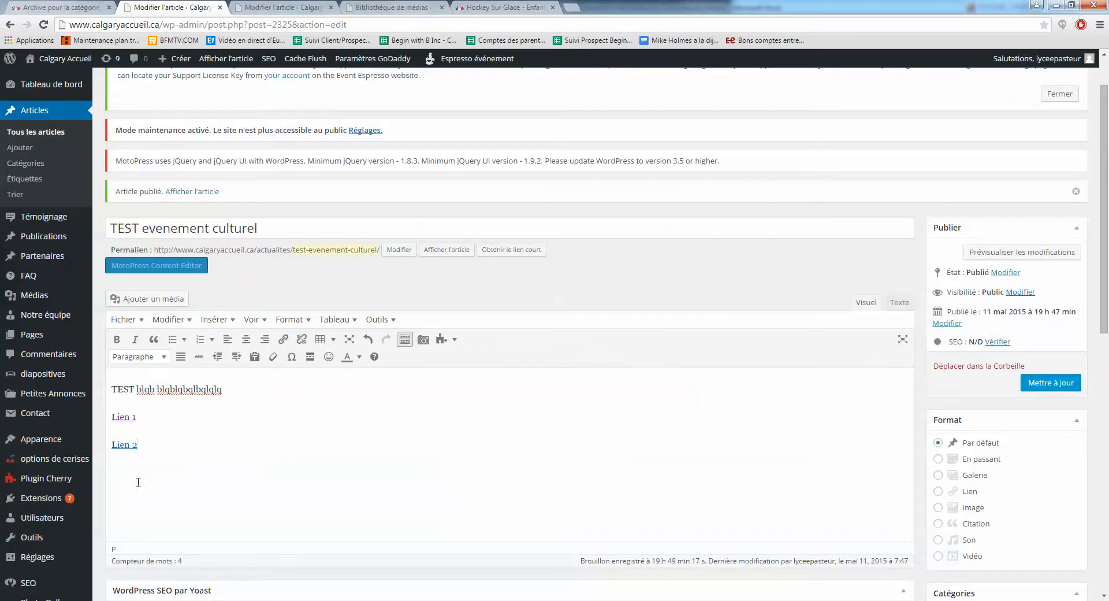
Update the published article to save the newly added links.
scroll(194, 486, up, 1)
scroll(594, 495, down, 8)
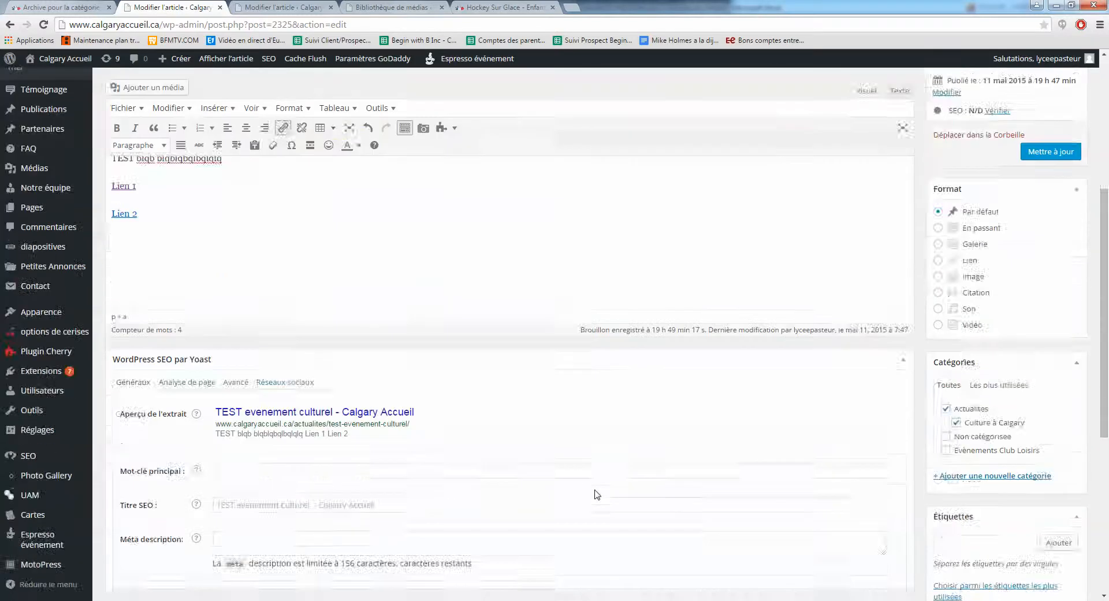
scroll(594, 495, up, 8)
click(1052, 442)
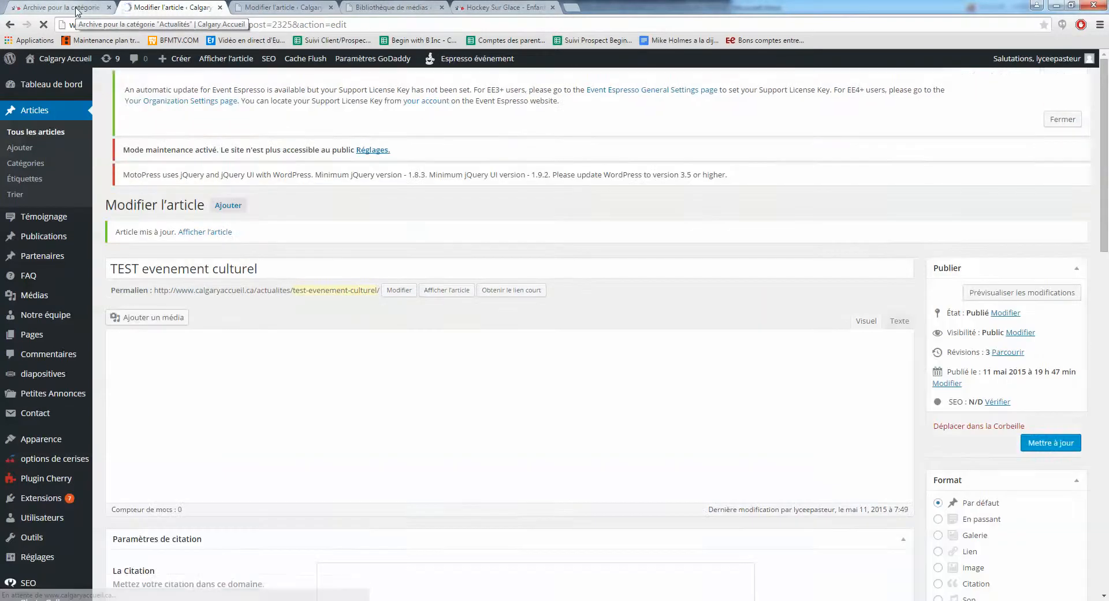
Reload the Actualités archive page and check how the two links appear in the article's excerpt.
click(76, 8)
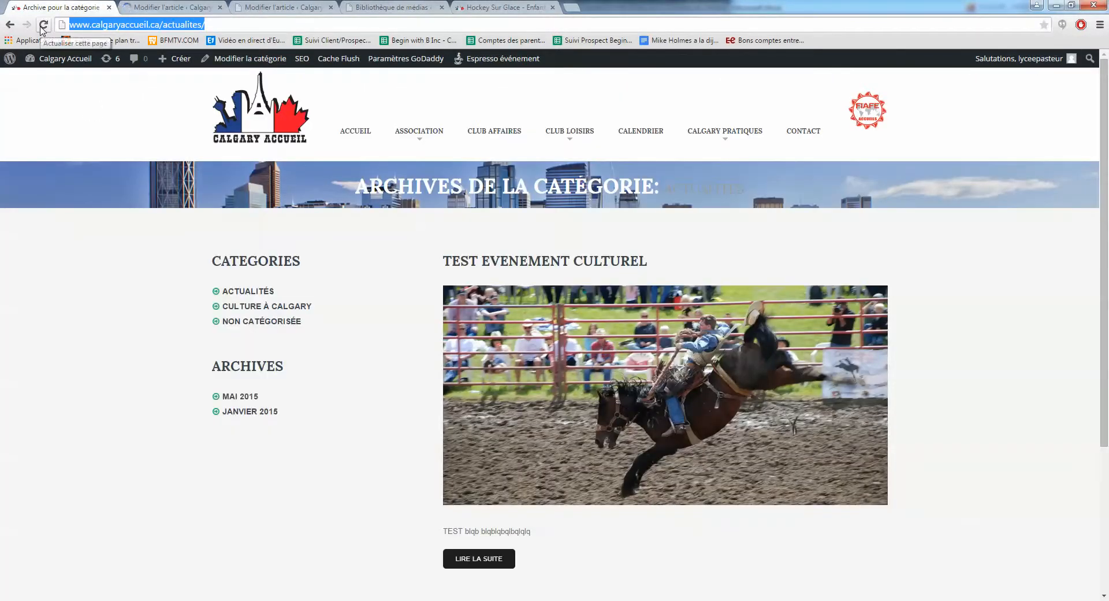
key(Return)
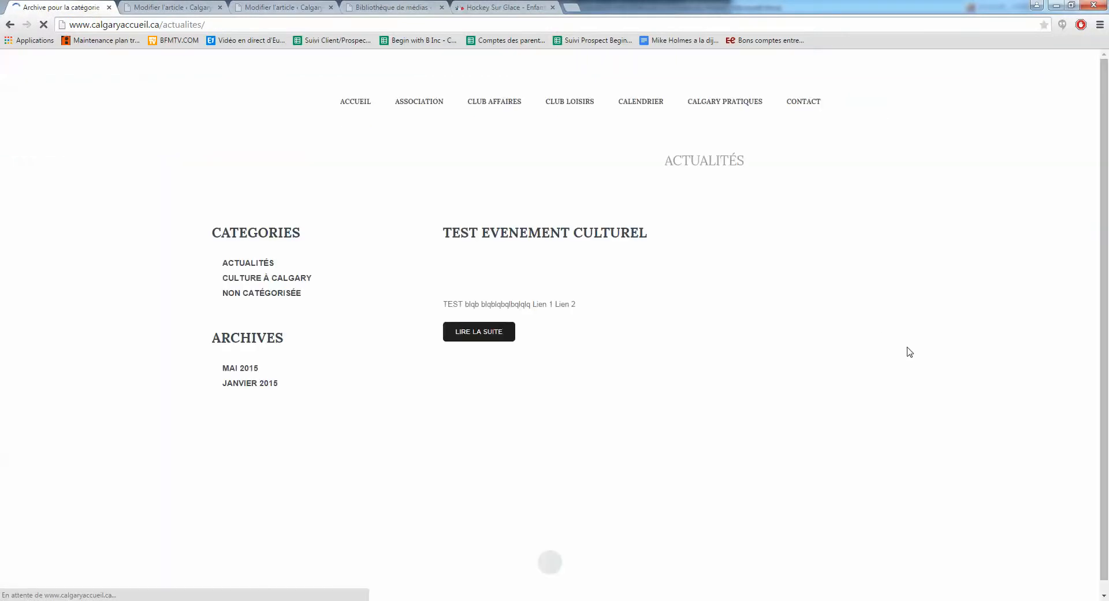
scroll(894, 379, down, 2)
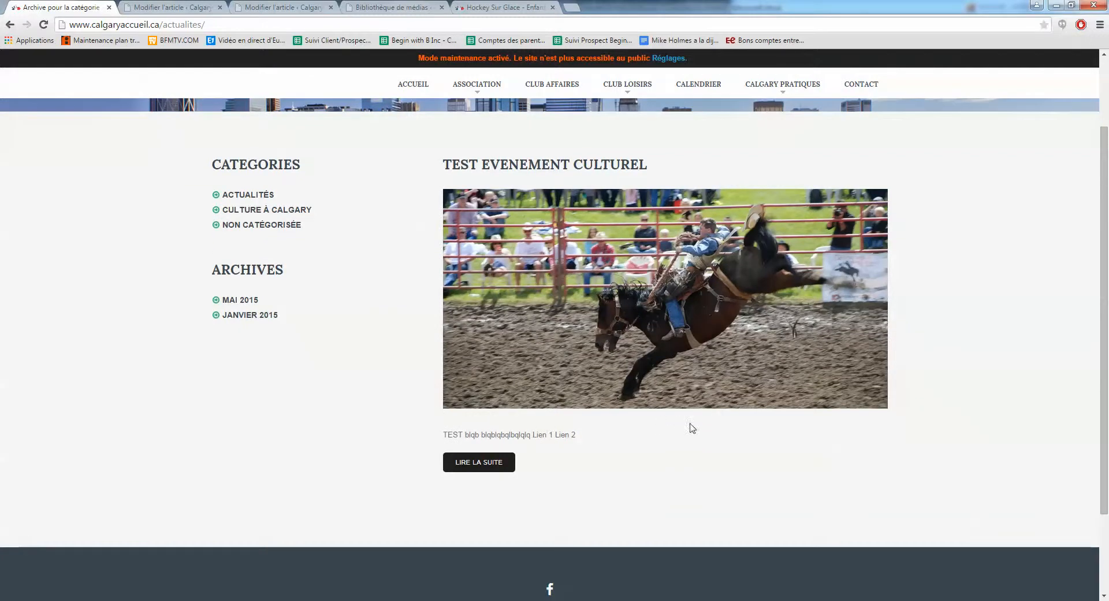
drag(577, 435, 449, 435)
click(574, 434)
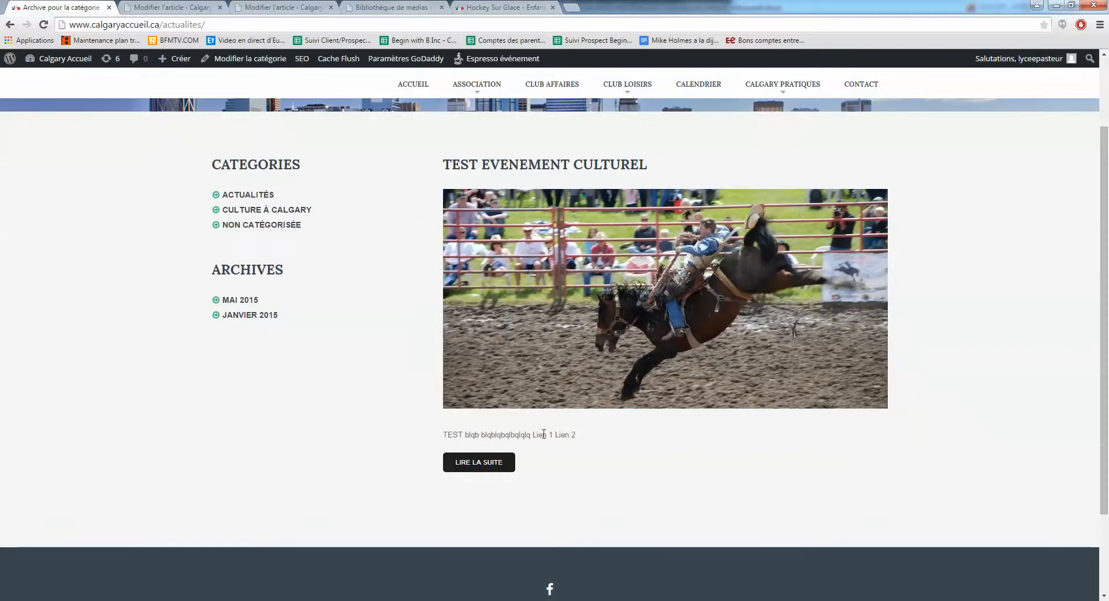
Open the full TEST evenement culturel article and examine its links, share options, article details, author box and comments notice.
click(705, 306)
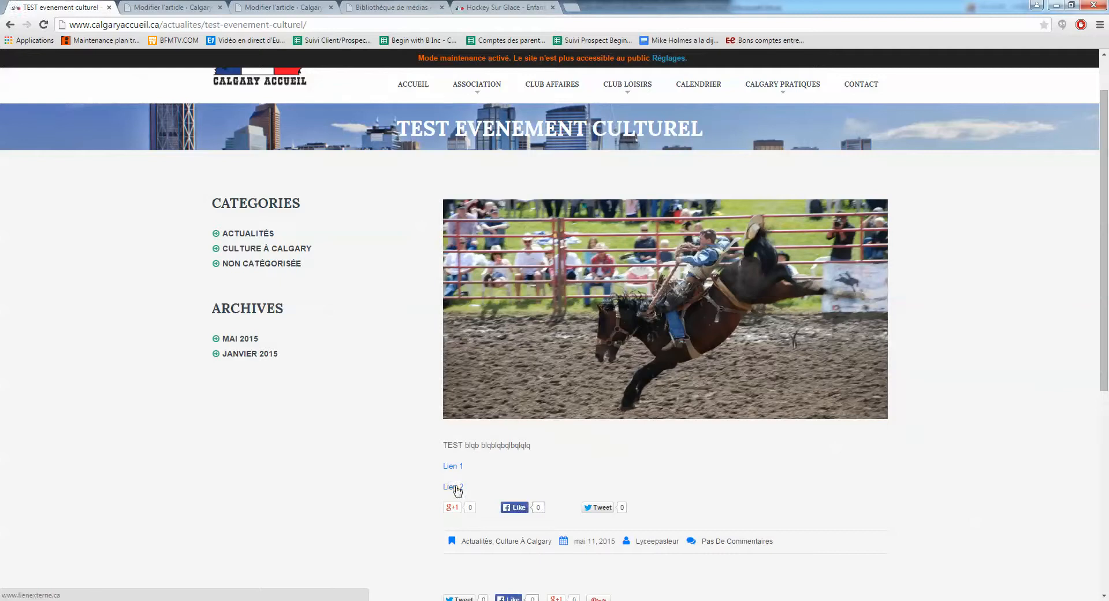
scroll(351, 488, down, 2)
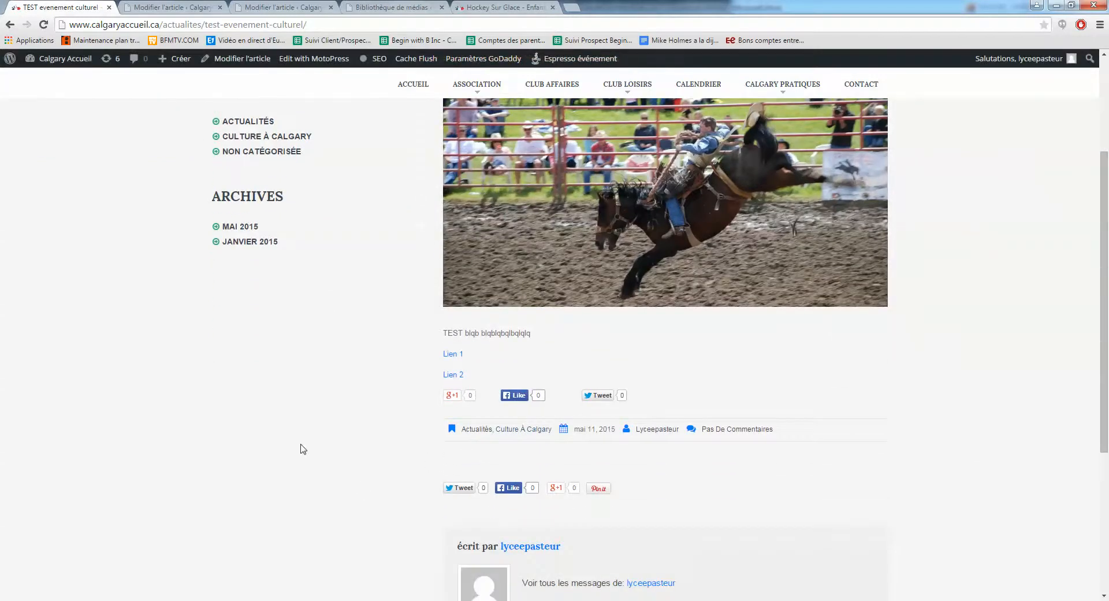
scroll(303, 447, down, 2)
scroll(302, 449, down, 2)
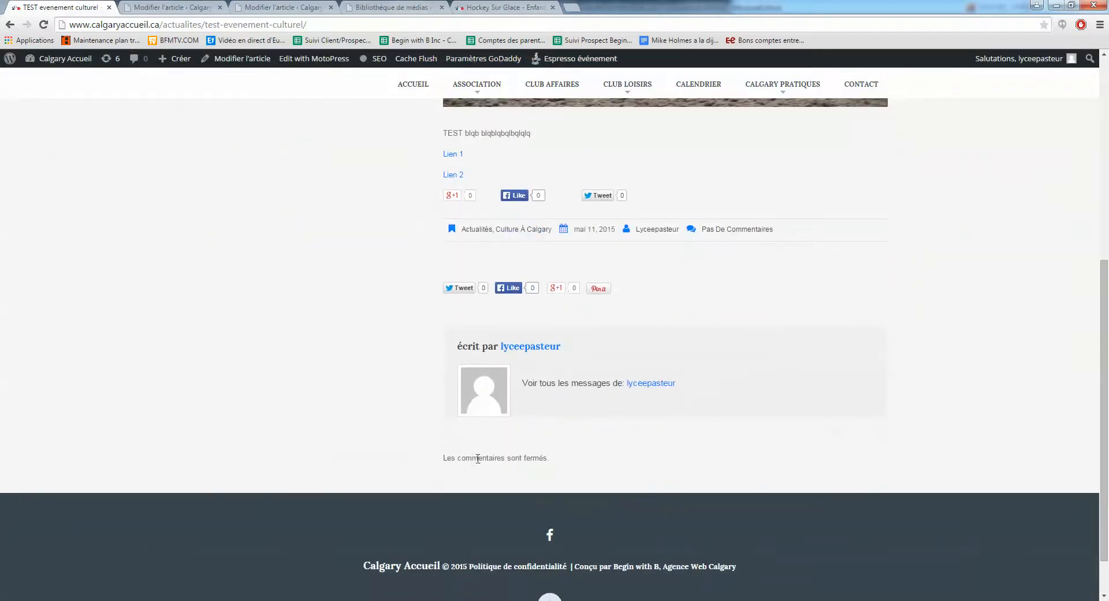
drag(551, 457, 451, 456)
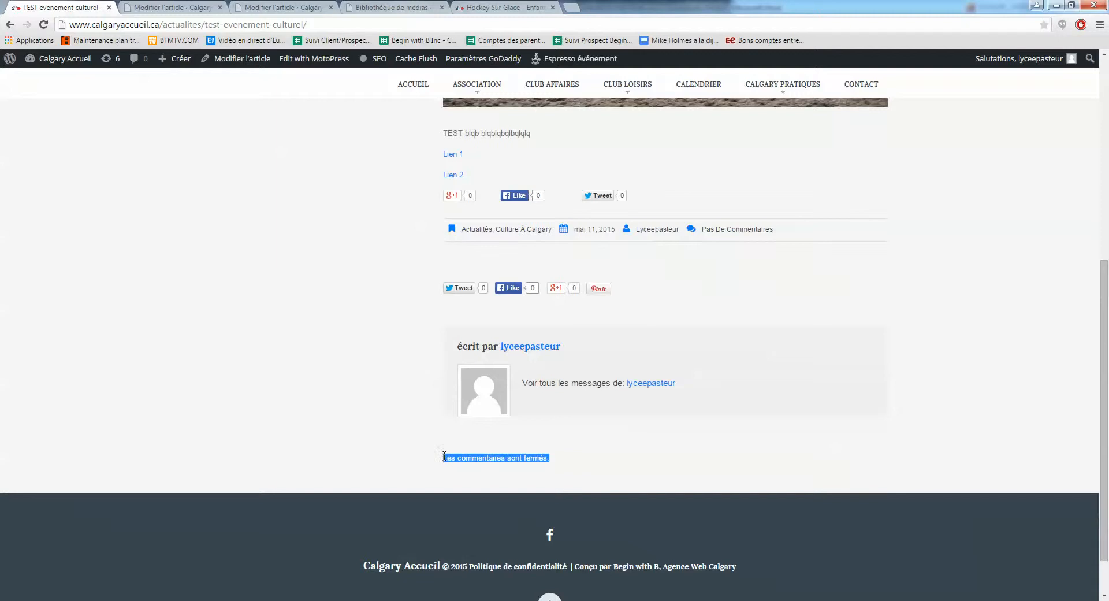
scroll(424, 460, up, 2)
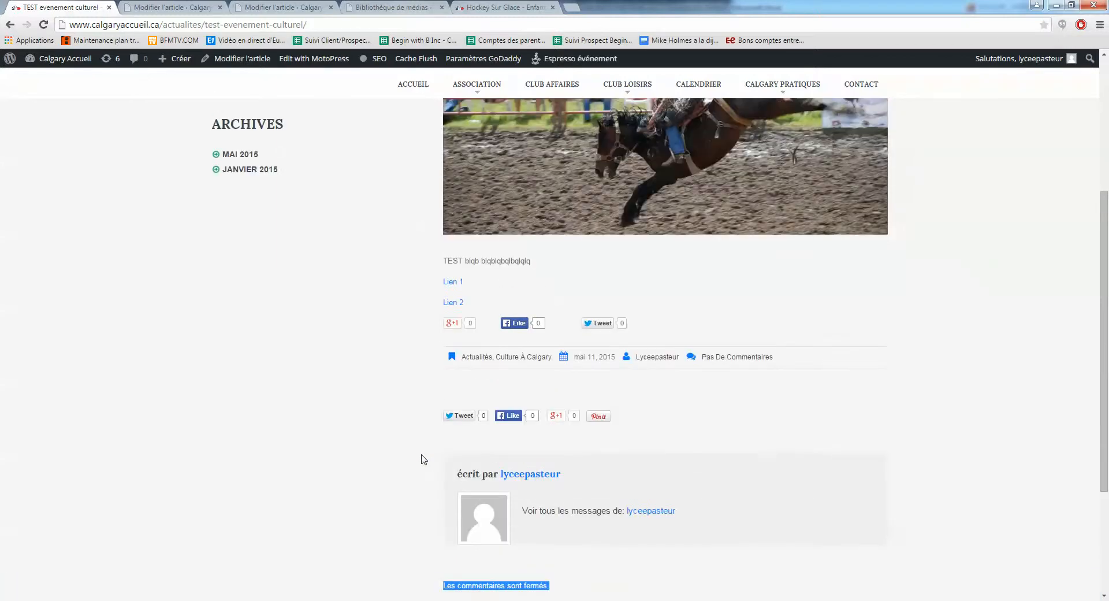
scroll(423, 459, up, 3)
scroll(423, 460, up, 2)
scroll(423, 459, down, 7)
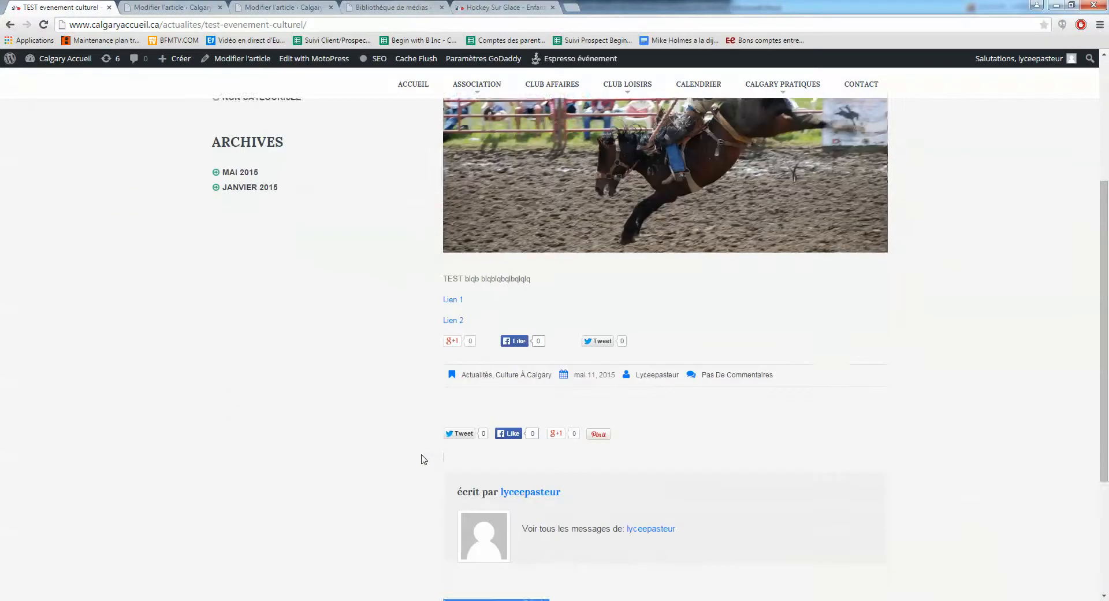
click(578, 458)
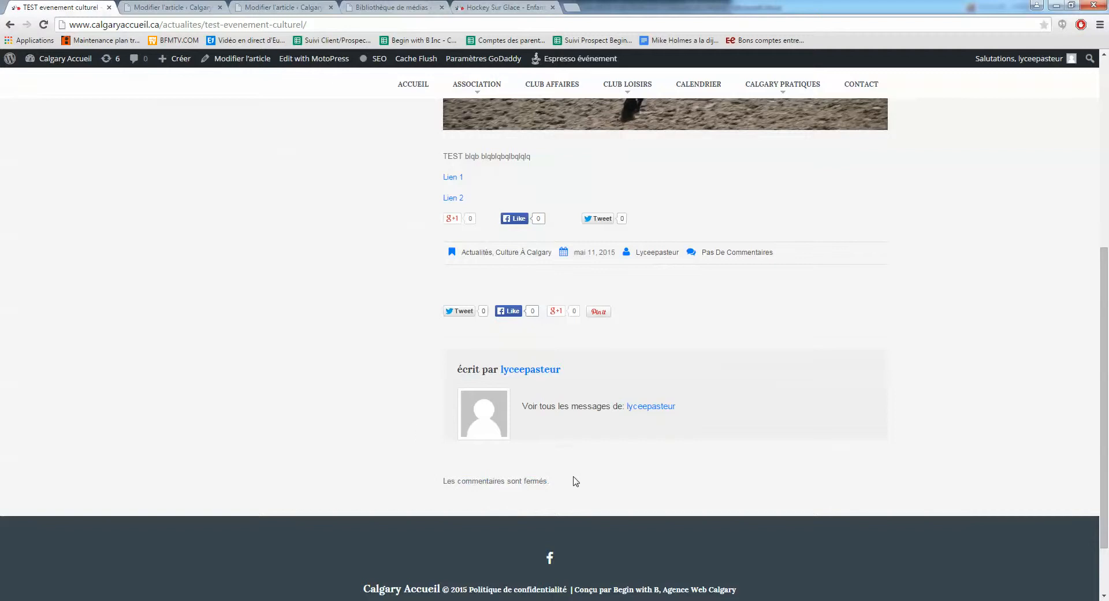
scroll(345, 433, up, 5)
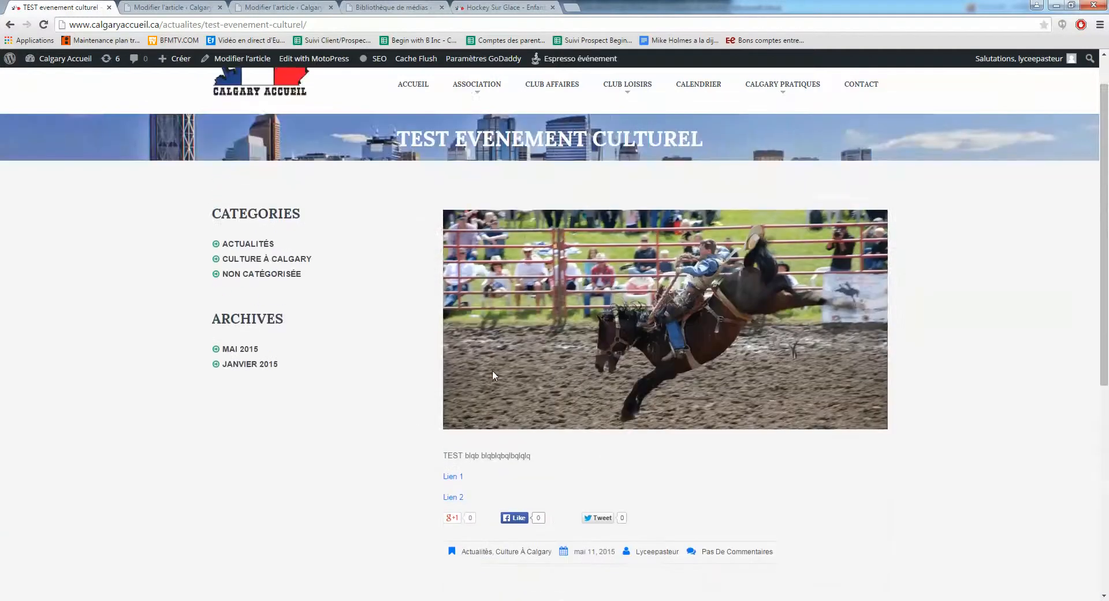
scroll(493, 370, up, 1)
scroll(362, 439, down, 2)
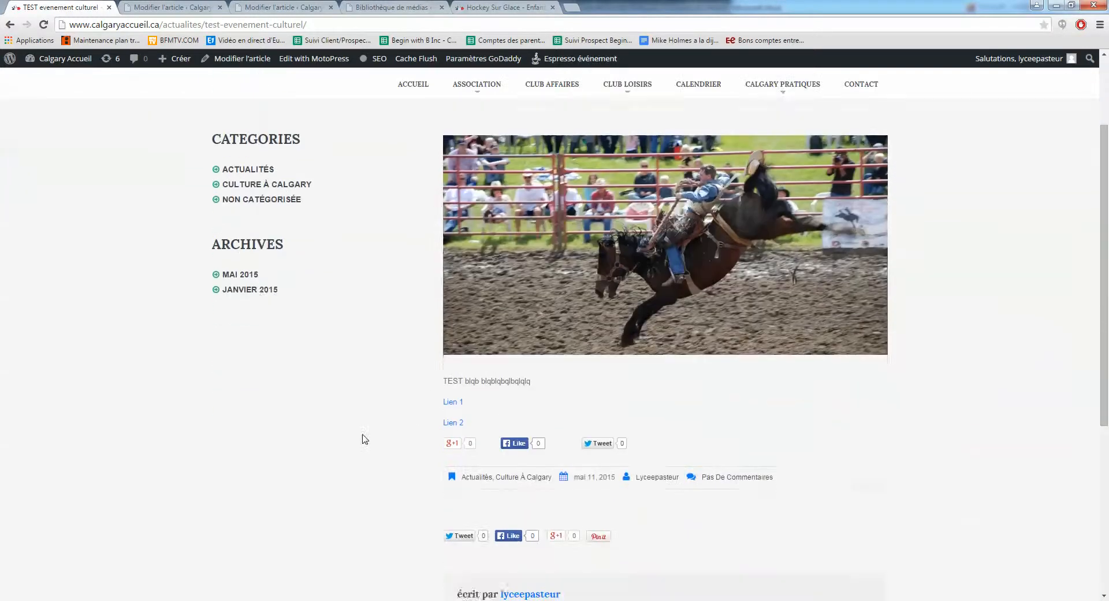
scroll(392, 445, down, 3)
drag(569, 508, 445, 507)
scroll(445, 479, up, 5)
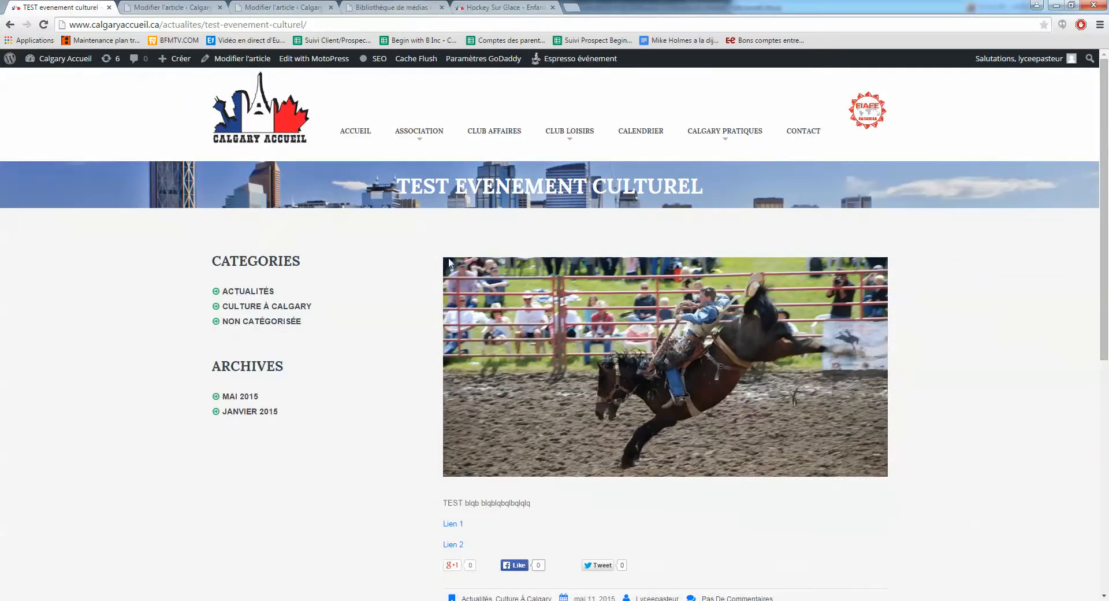
Compare the article's content in the editor with its published page, ending in the editor.
click(179, 6)
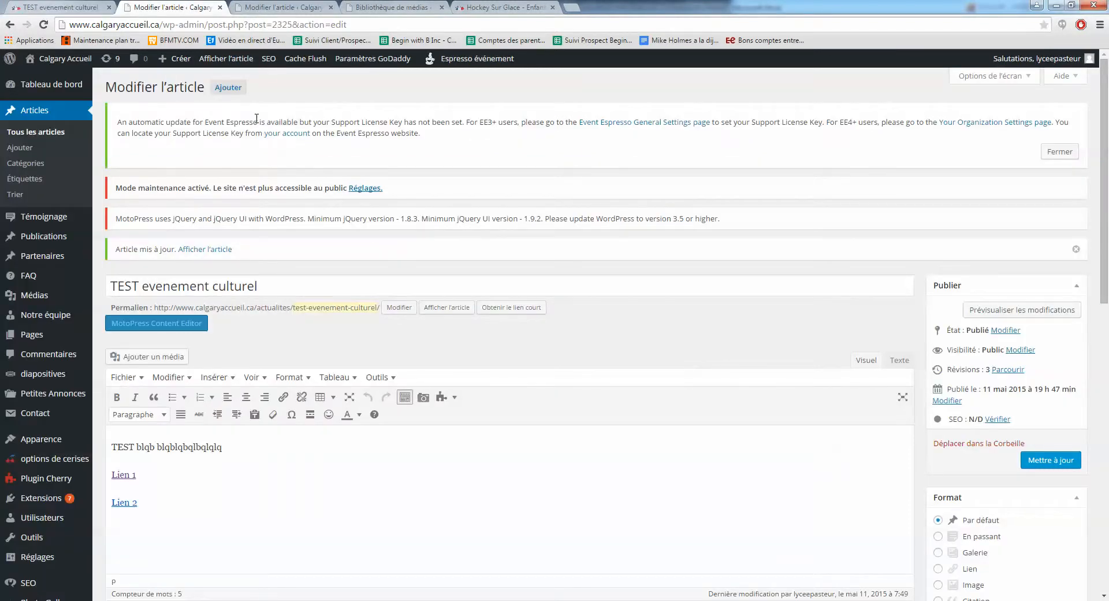
click(88, 7)
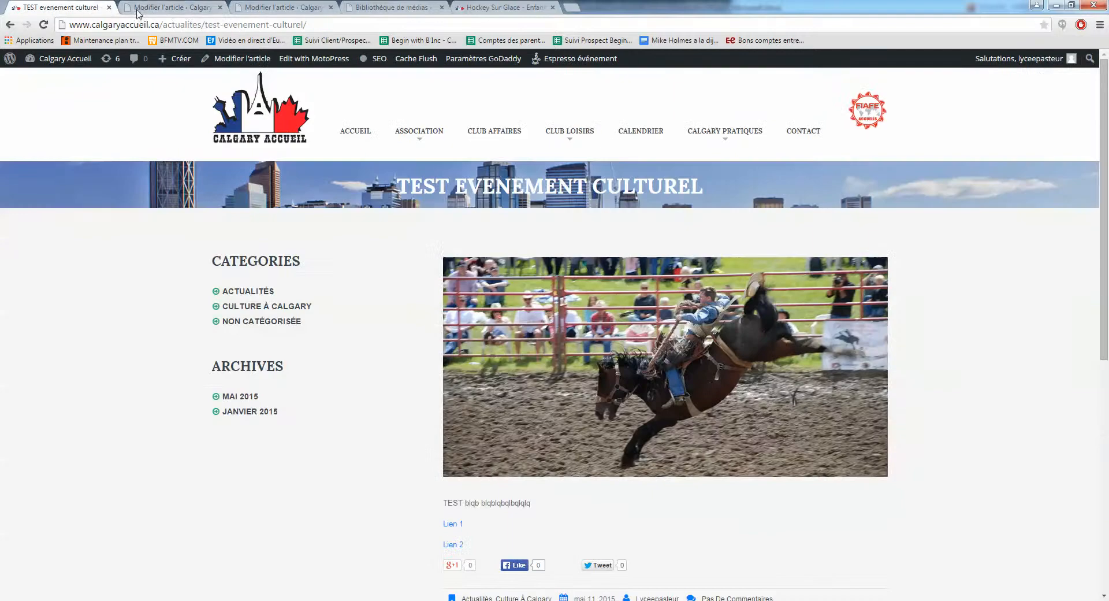
click(192, 8)
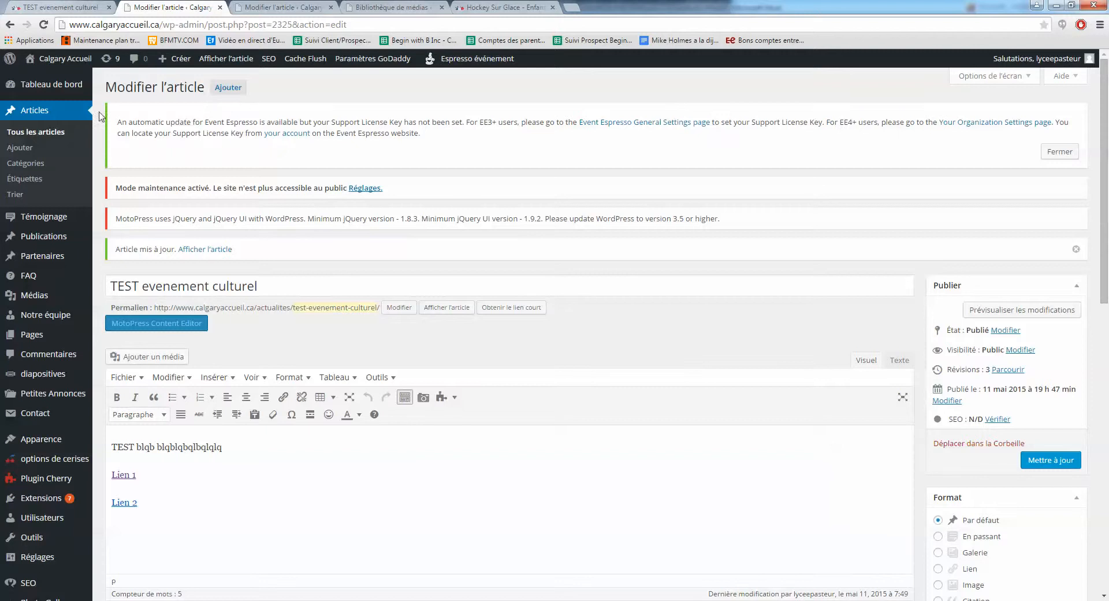
Open the list of all articles and review the test article's available actions and its listed details.
click(44, 114)
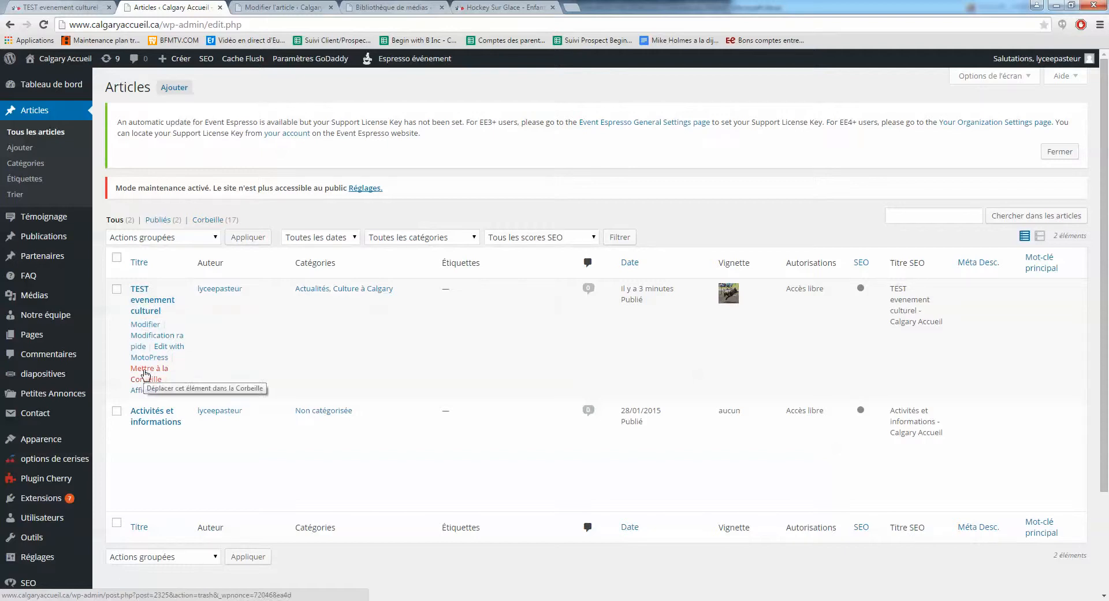
mouse_move(151, 424)
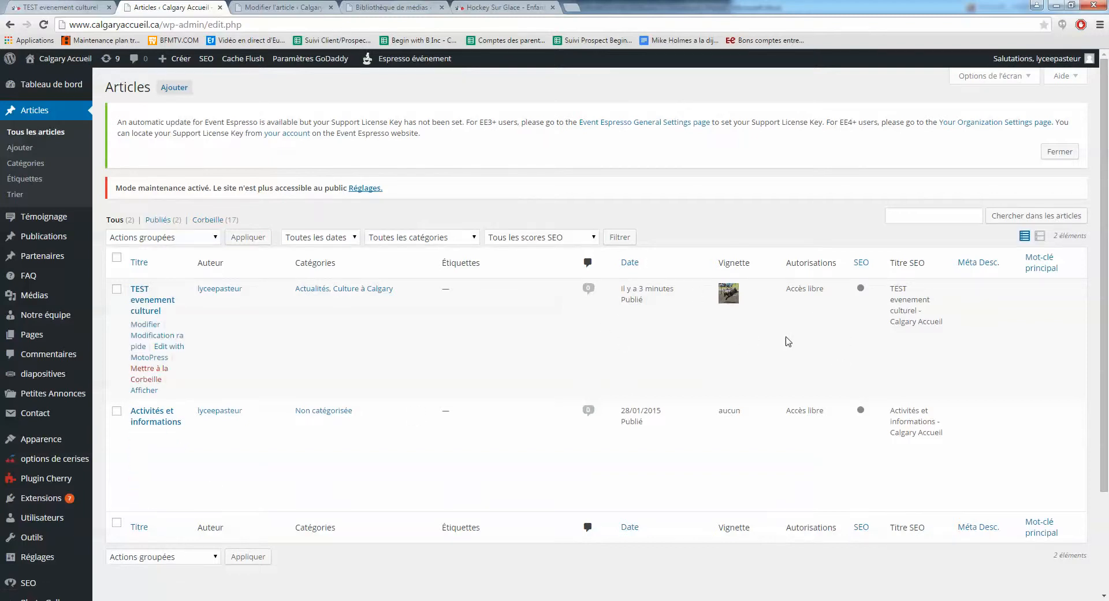
scroll(905, 376, down, 2)
scroll(904, 376, up, 2)
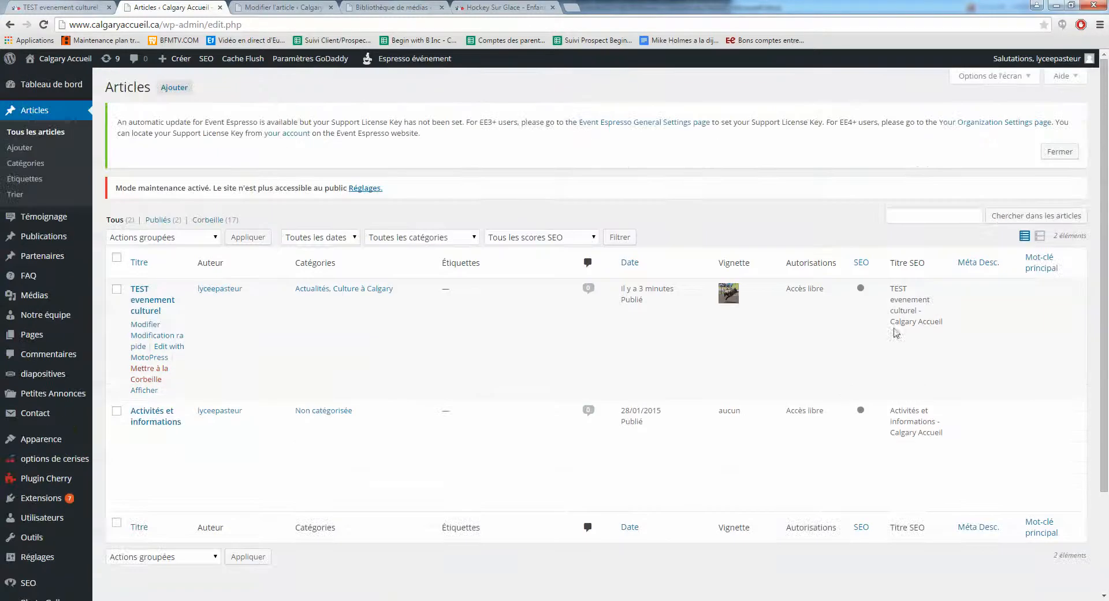